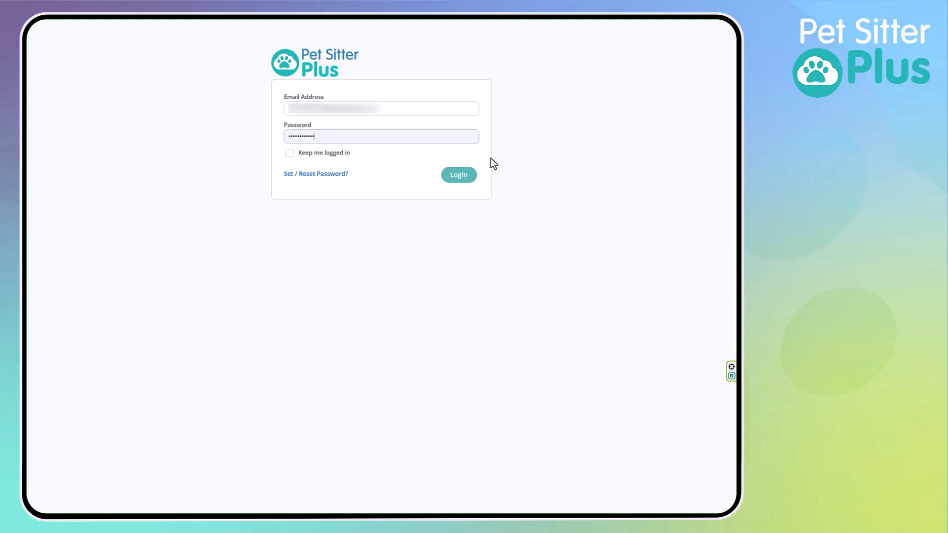
Log in to the account with the option to stay logged in enabled
{"action": "left_click", "coordinate": [289, 153]}
{"action": "left_click", "coordinate": [459, 176]}
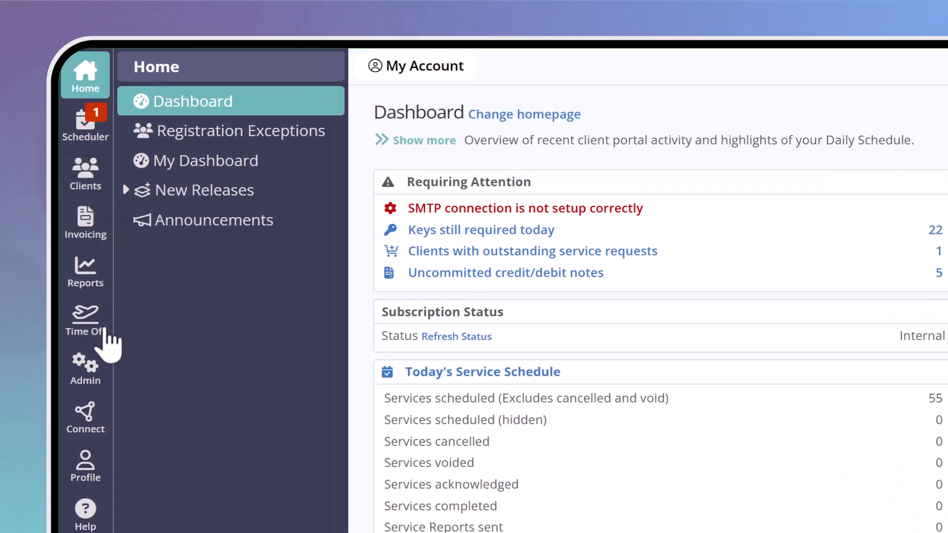
Create a new staff record in the Admin area with the staff member's first name, last name and email
{"action": "left_click", "coordinate": [98, 378]}
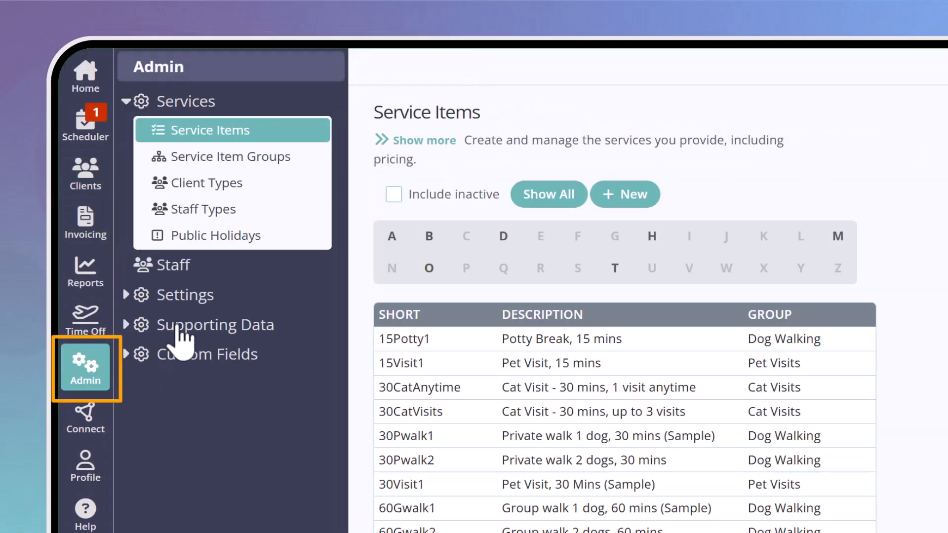
{"action": "left_click", "coordinate": [214, 266]}
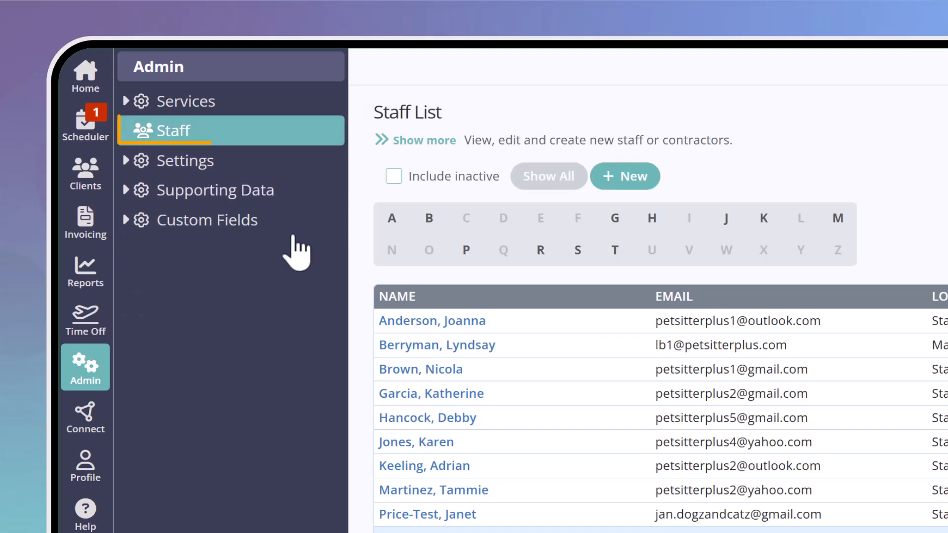
{"action": "left_click", "coordinate": [634, 185]}
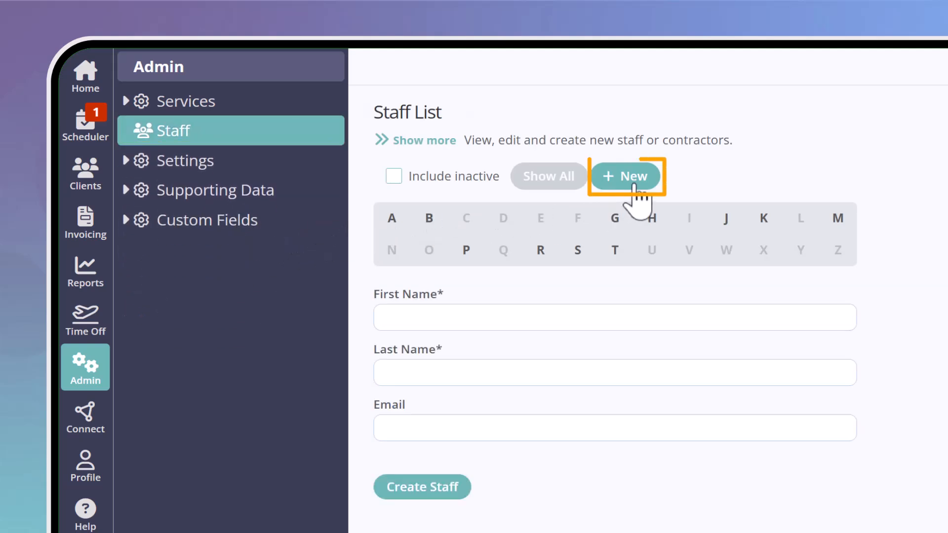
{"action": "left_click", "coordinate": [439, 311]}
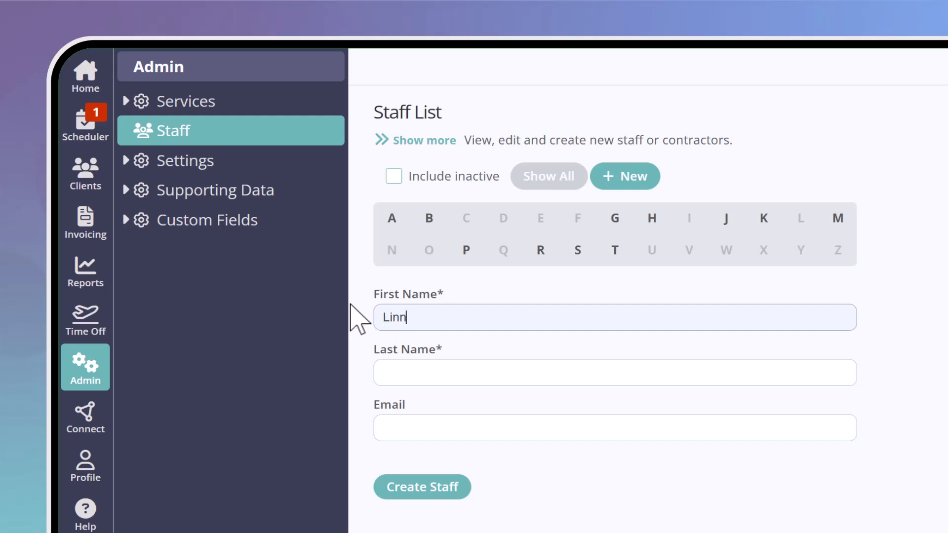
{"action": "key", "text": "Tab"}
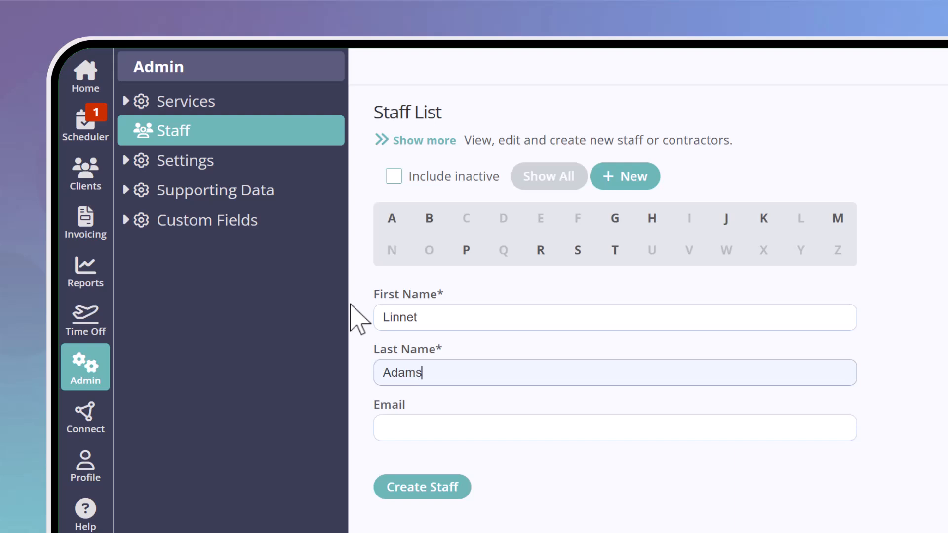
{"action": "key", "text": "Tab"}
{"action": "key", "text": "ctrl+v"}
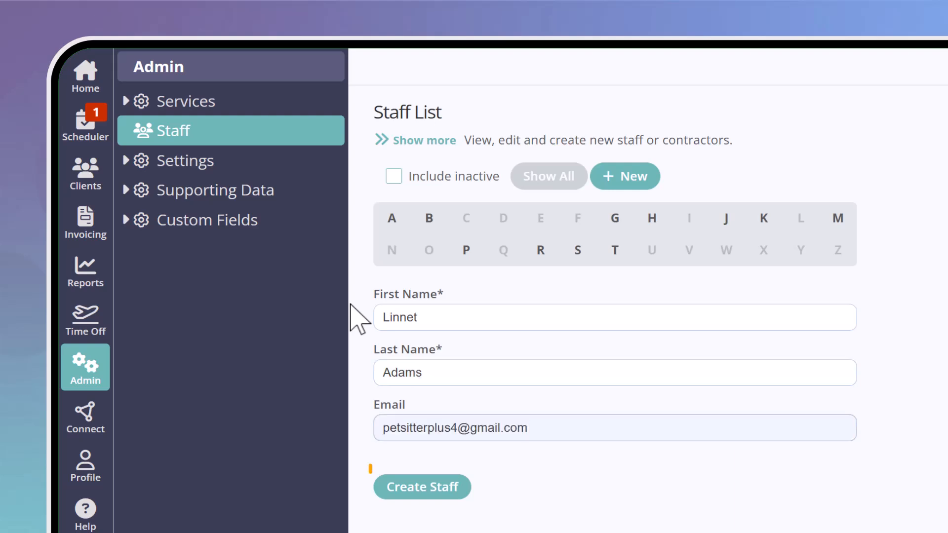
{"action": "key", "text": "Tab"}
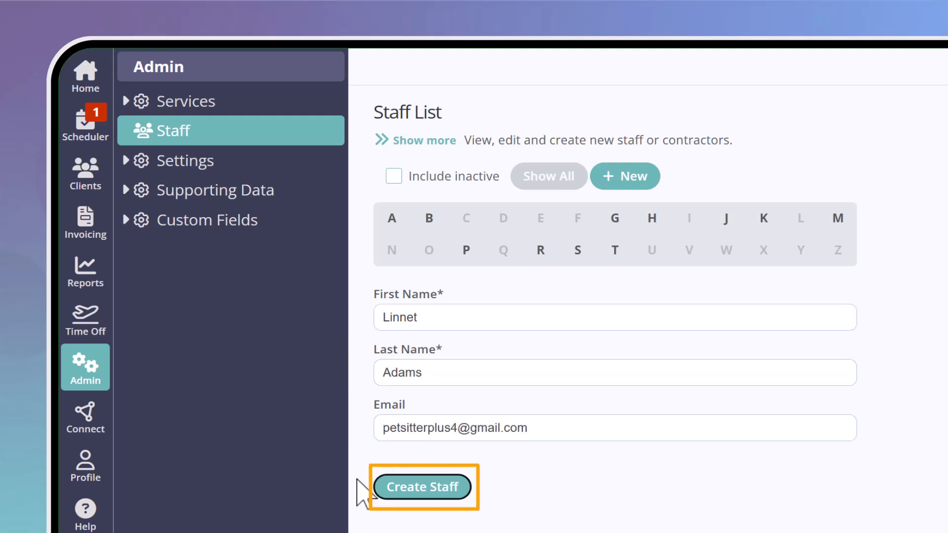
{"action": "left_click", "coordinate": [423, 496]}
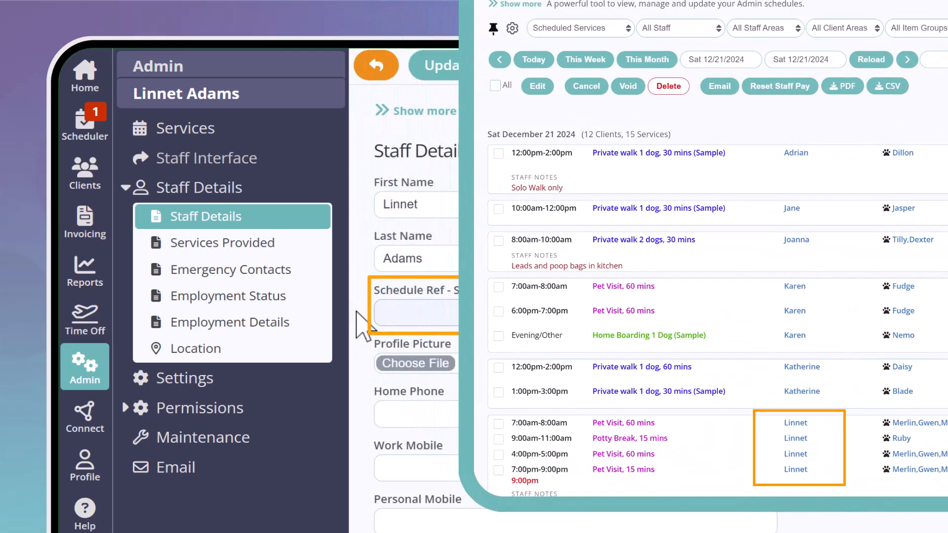
Set the Schedule Ref short name to the staff member's first name and save the record
{"action": "type", "text": "et"}
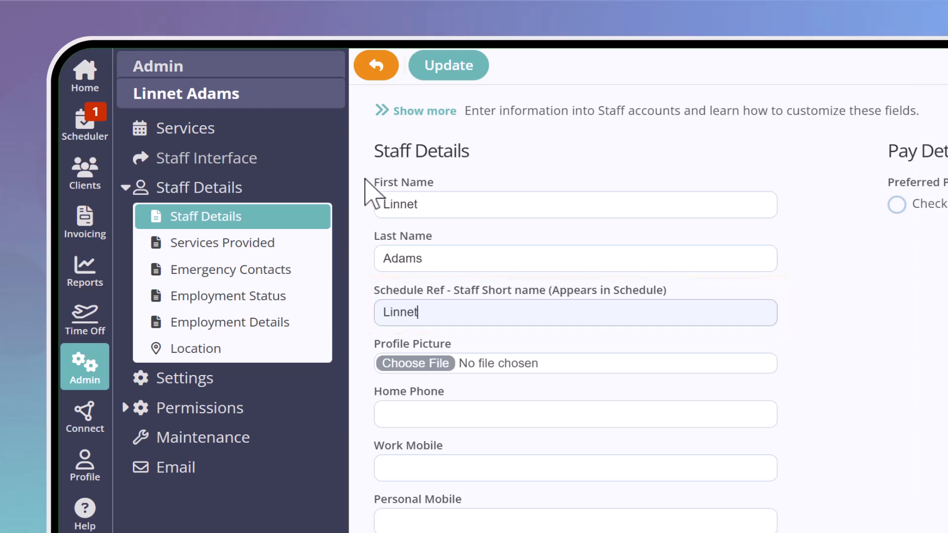
{"action": "left_click", "coordinate": [450, 78]}
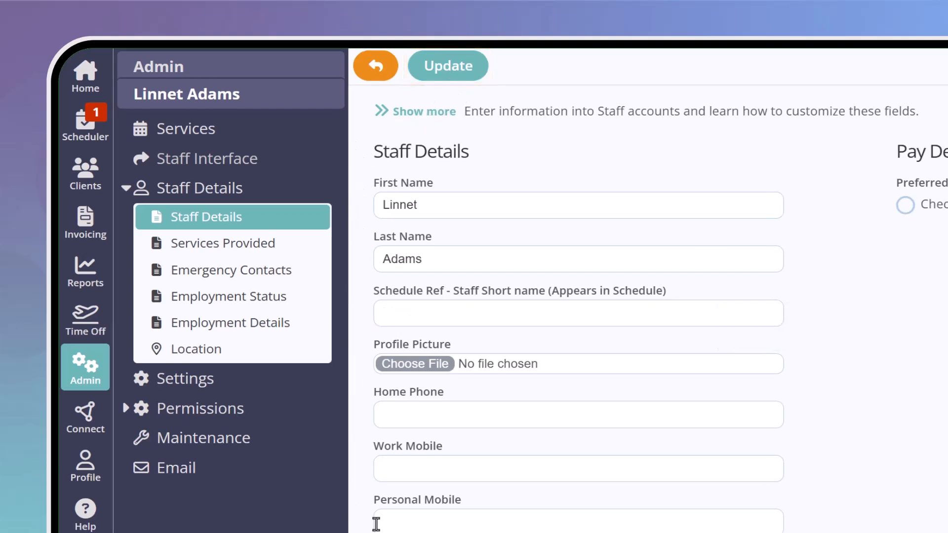
Enter the staff member's phone number as the Personal Mobile in the staff details
{"action": "left_click", "coordinate": [375, 524]}
{"action": "scroll", "coordinate": [375, 524], "scroll_direction": "down", "scroll_amount": 4}
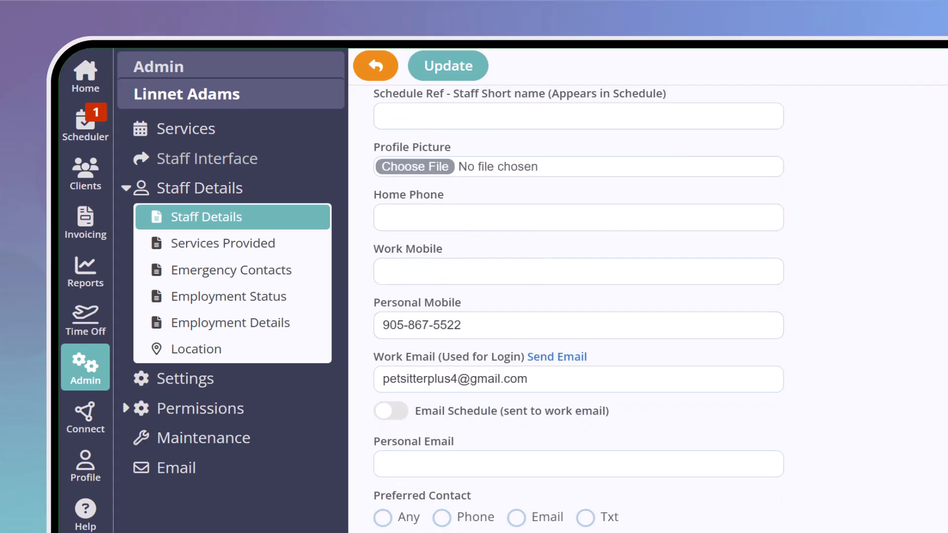
Fill in the street, town and state of the staff member's address
{"action": "left_click", "coordinate": [253, 383]}
{"action": "key", "text": "Tab"}
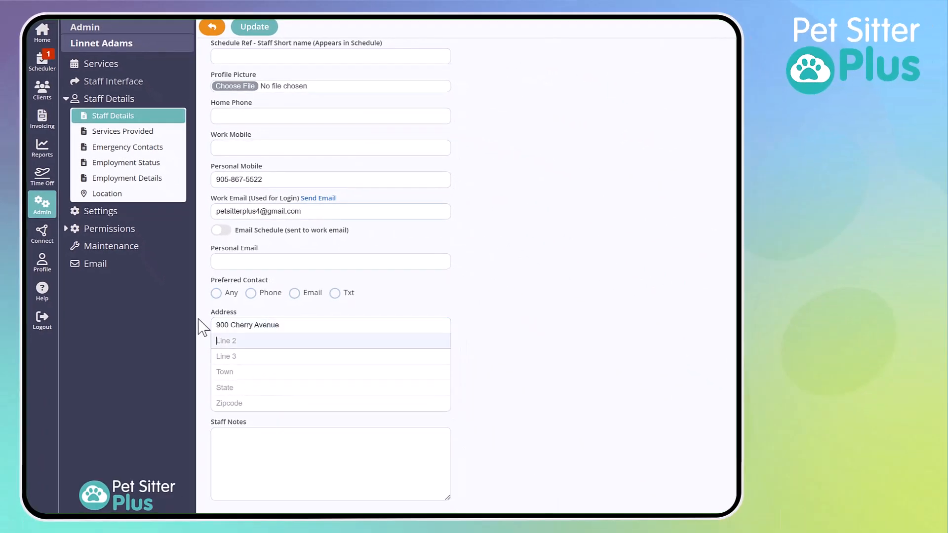
{"action": "key", "text": "Tab"}
{"action": "key", "text": "Tab"}
{"action": "type", "text": "Long Beach"}
{"action": "key", "text": "Tab"}
{"action": "type", "text": "CA"}
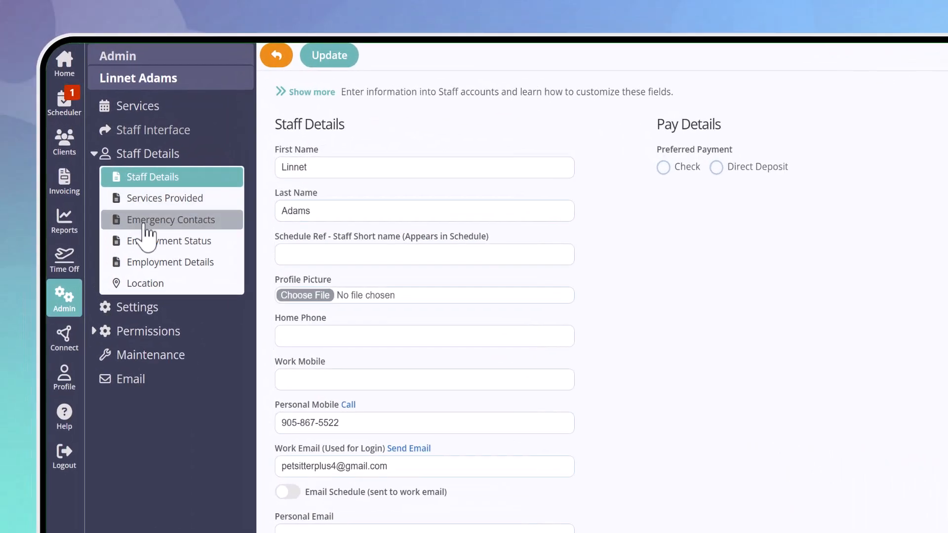
Look through the Emergency Contacts, Services Provided and Employment Details pages of the staff record
{"action": "left_click", "coordinate": [101, 148]}
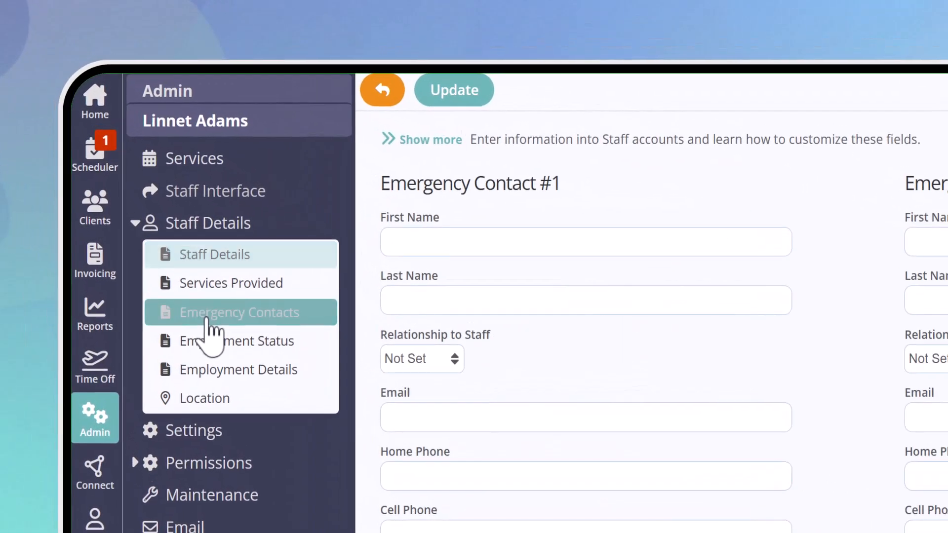
{"action": "left_click", "coordinate": [196, 292]}
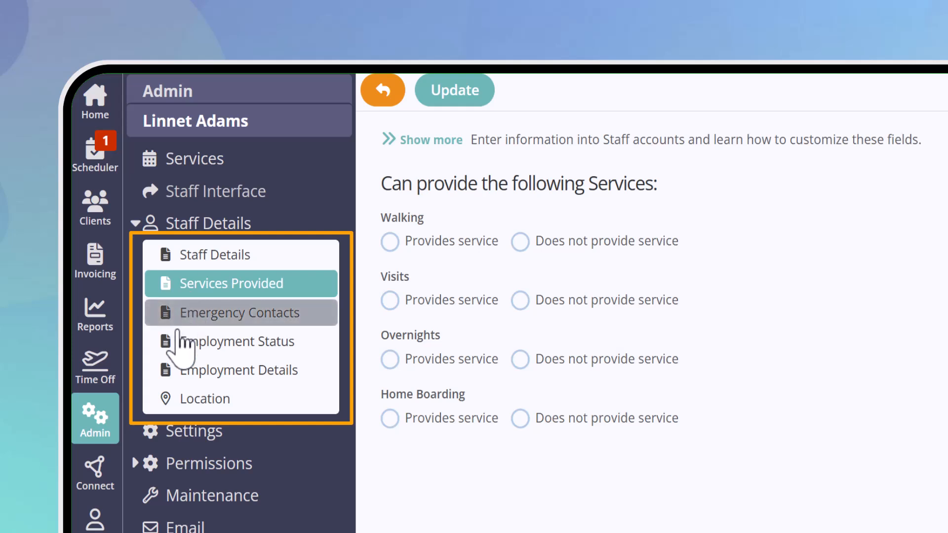
{"action": "left_click", "coordinate": [183, 378]}
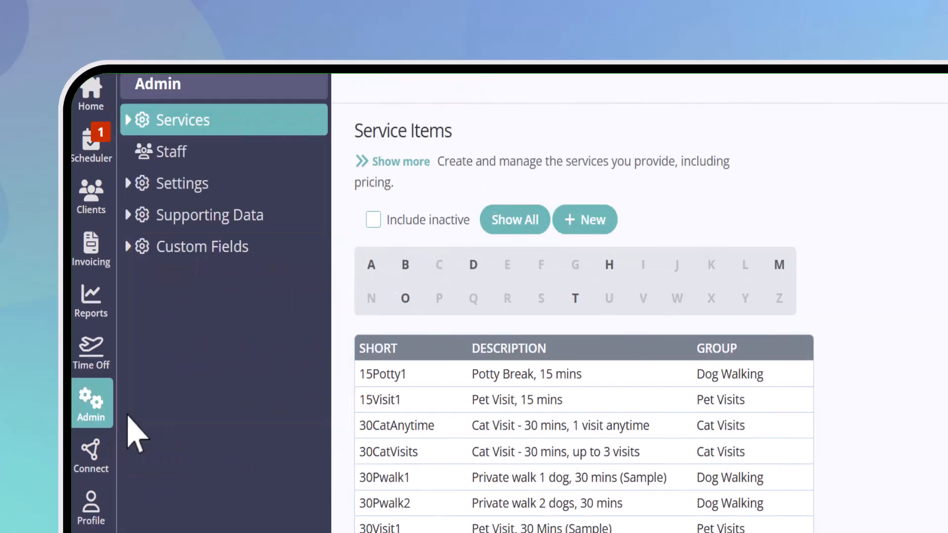
Start a new staff custom field in the Qualifications section of the Training/Qualifications page
{"action": "left_click", "coordinate": [151, 250]}
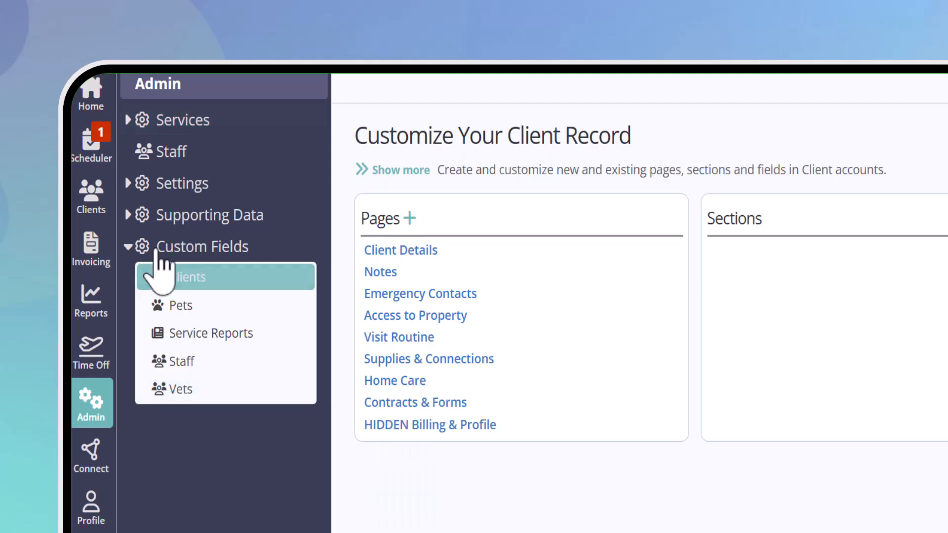
{"action": "left_click", "coordinate": [143, 363]}
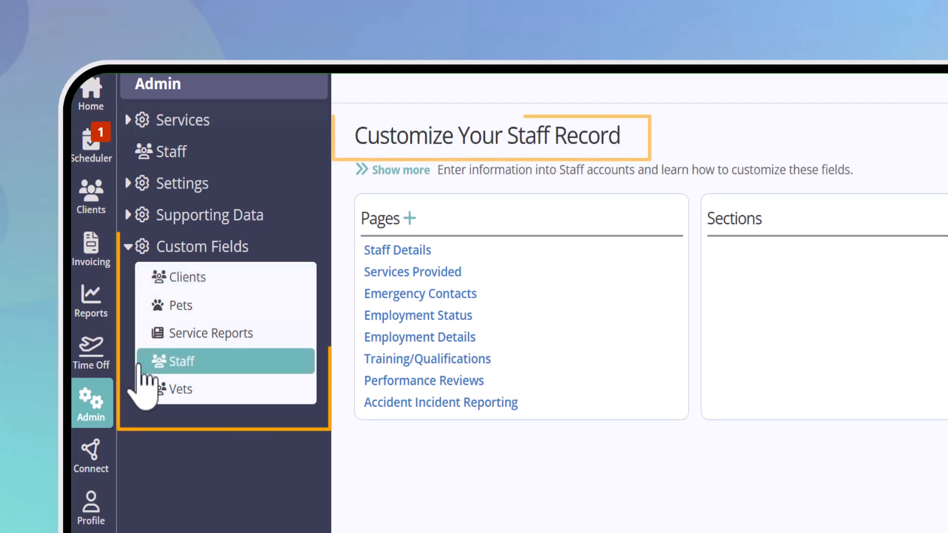
{"action": "left_click", "coordinate": [491, 361]}
{"action": "left_click", "coordinate": [813, 278]}
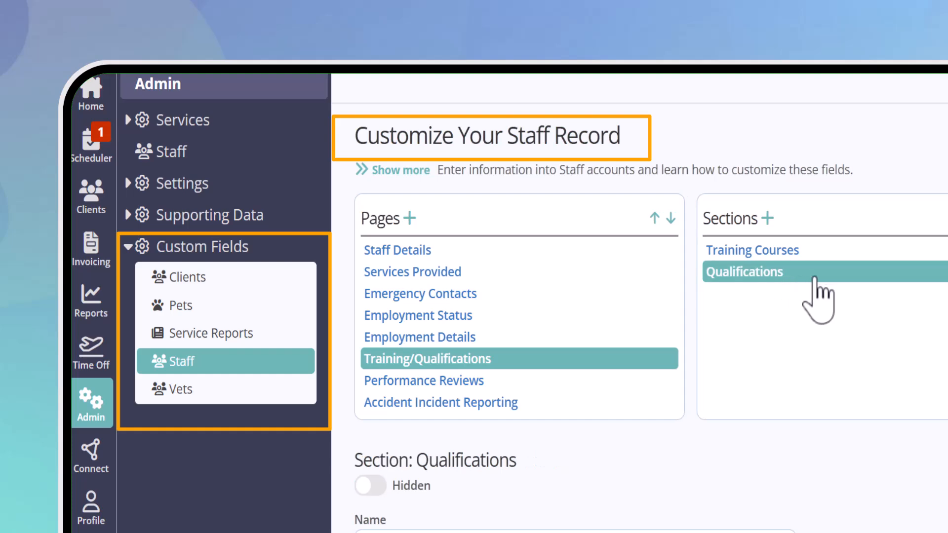
{"action": "left_click", "coordinate": [871, 164]}
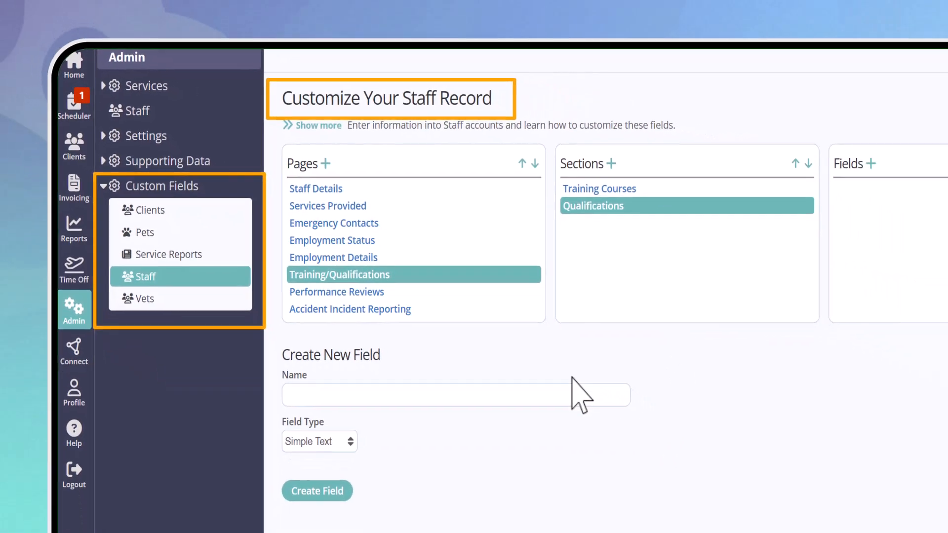
Create the custom field as type File with the name Qualification Certificate and save its settings
{"action": "left_click", "coordinate": [442, 395]}
{"action": "type", "text": "Qualif"}
{"action": "type", "text": "ication "}
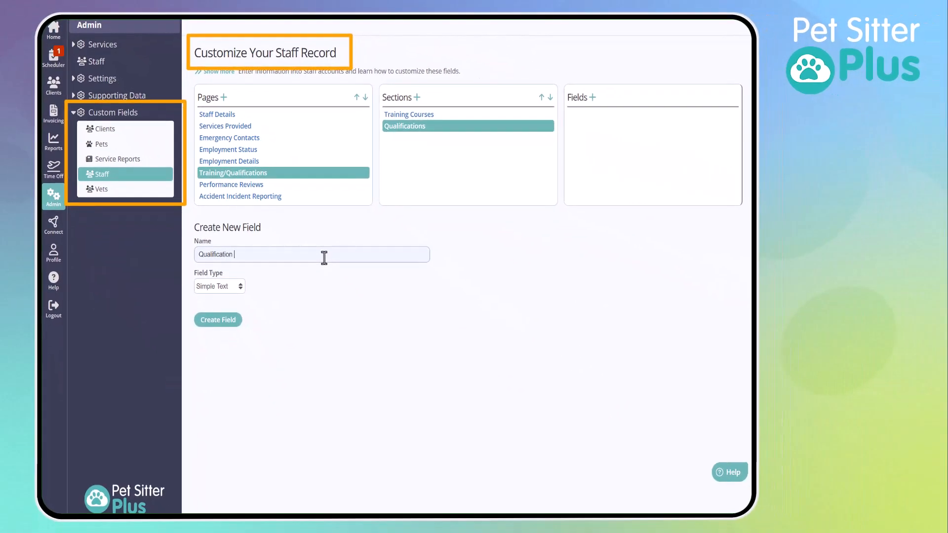
{"action": "type", "text": "Certificate"}
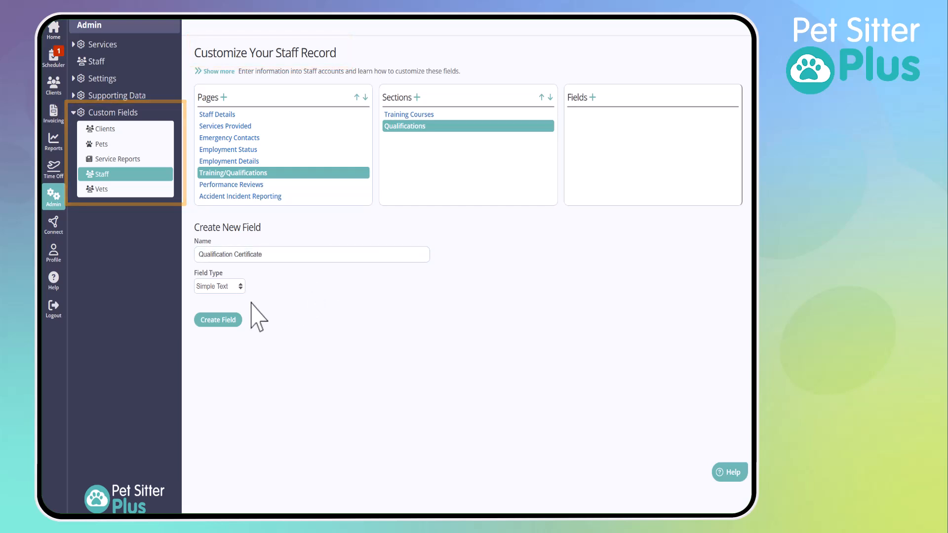
{"action": "left_click", "coordinate": [220, 286]}
{"action": "left_click", "coordinate": [214, 468]}
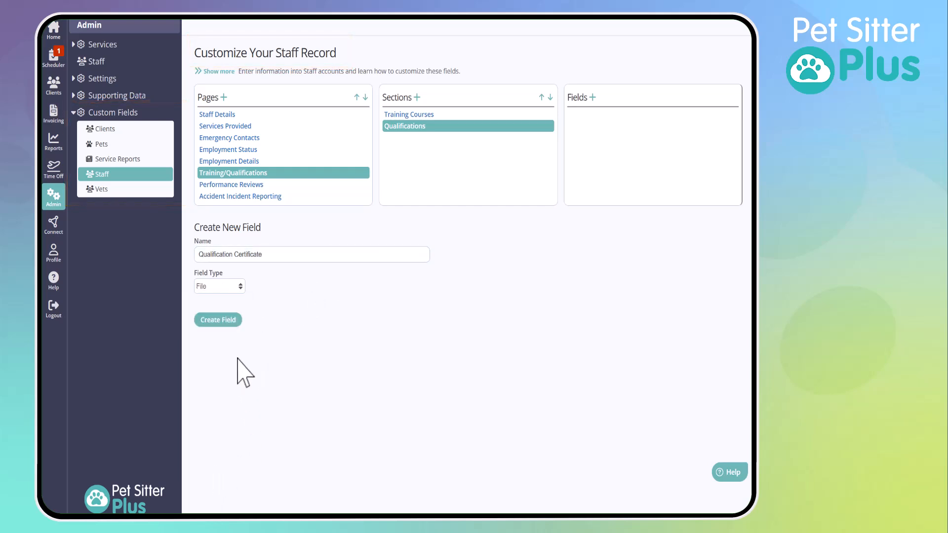
{"action": "left_click", "coordinate": [217, 320]}
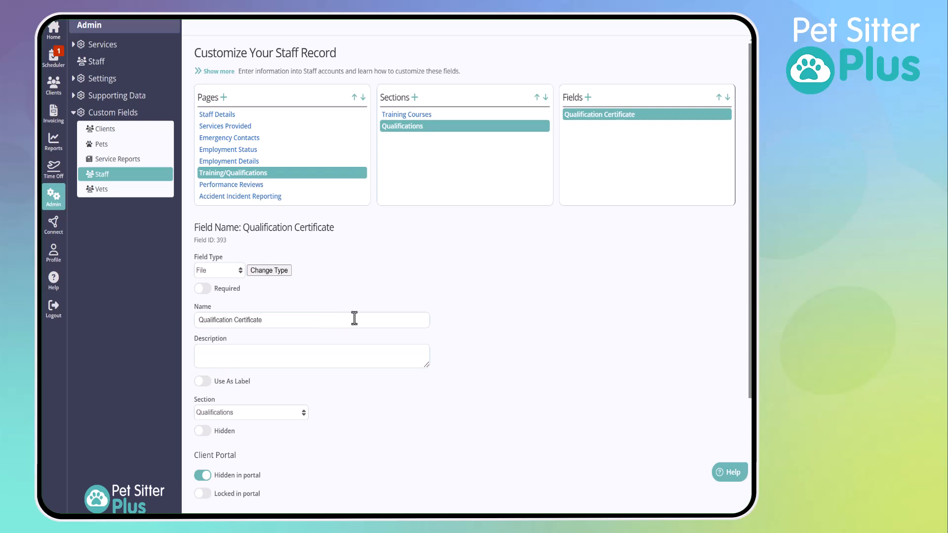
{"action": "scroll", "coordinate": [331, 387], "scroll_direction": "down", "scroll_amount": 3}
{"action": "left_click", "coordinate": [219, 495]}
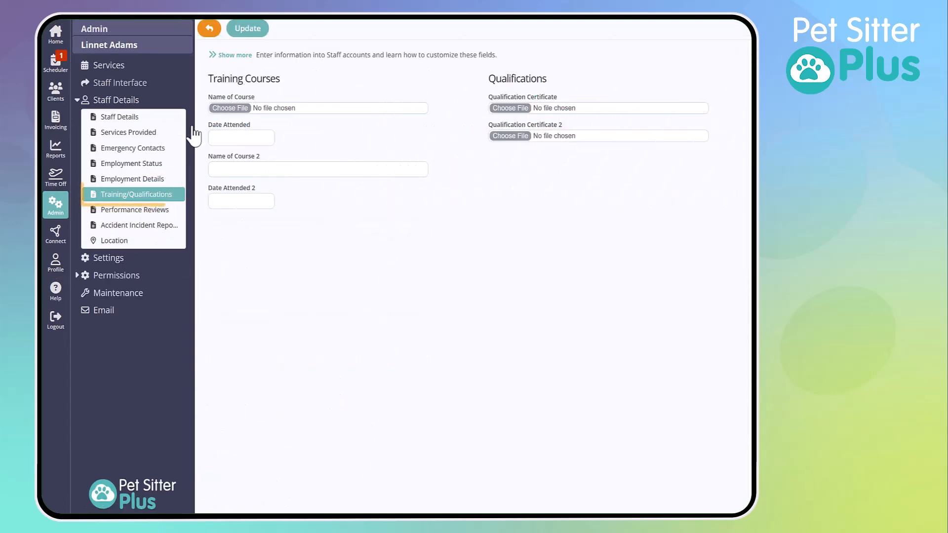
Attach the pet first aid certificate file to Name of Course on the staff member's Training/Qualifications page
{"action": "left_click", "coordinate": [230, 109]}
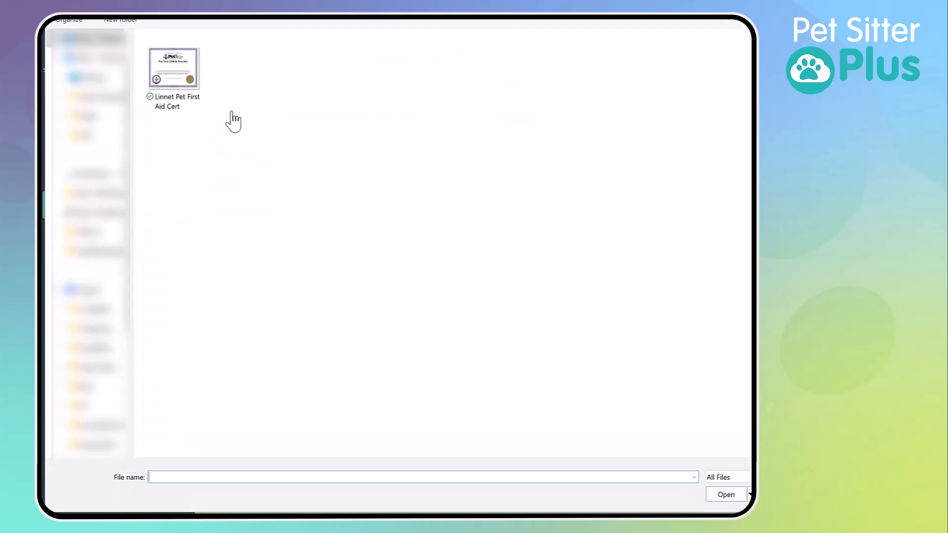
{"action": "left_click", "coordinate": [185, 85]}
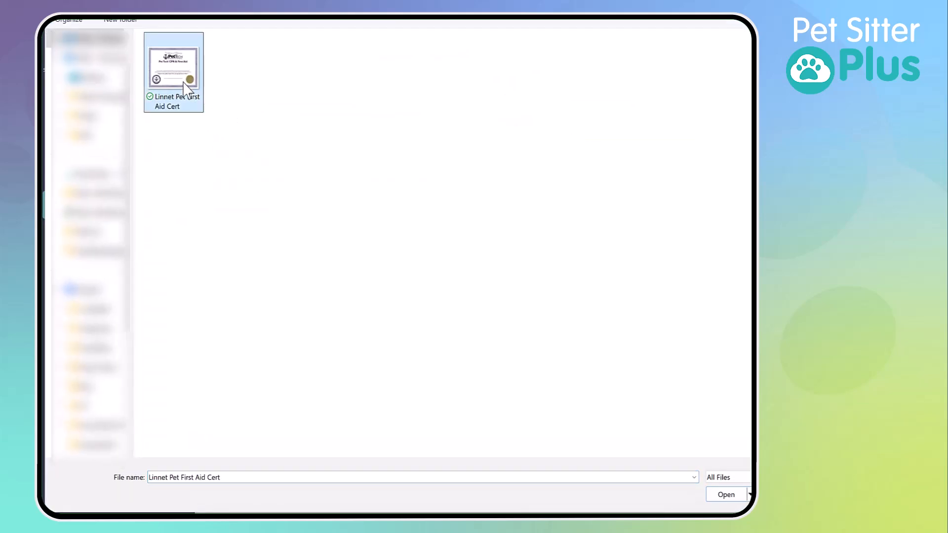
{"action": "left_click", "coordinate": [726, 495]}
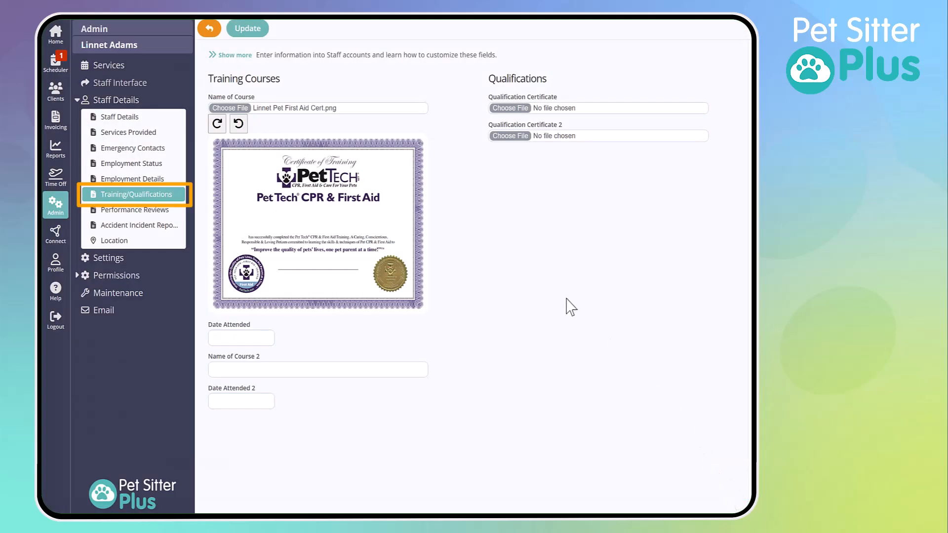
Look at the Performance Reviews and Accident Incident Reporting pages of the staff record
{"action": "left_click", "coordinate": [148, 210]}
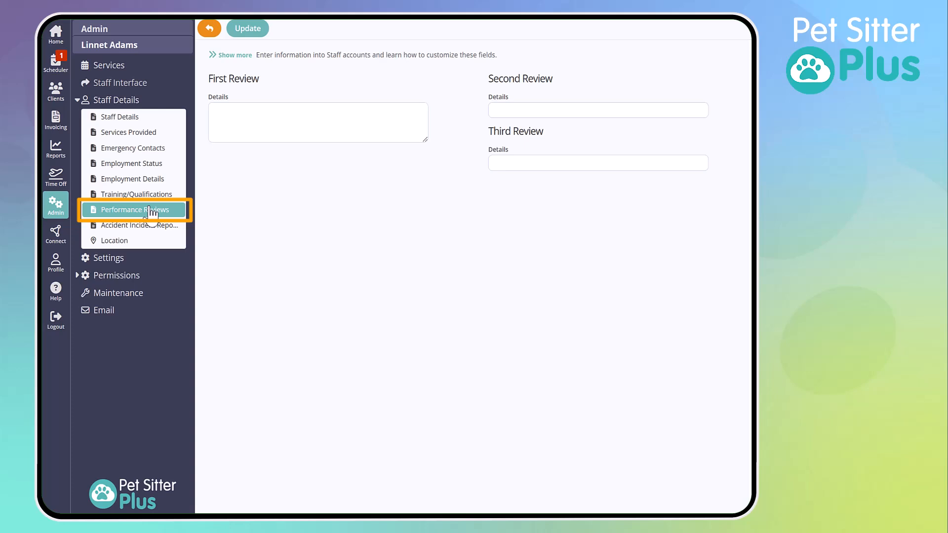
{"action": "left_click", "coordinate": [158, 226]}
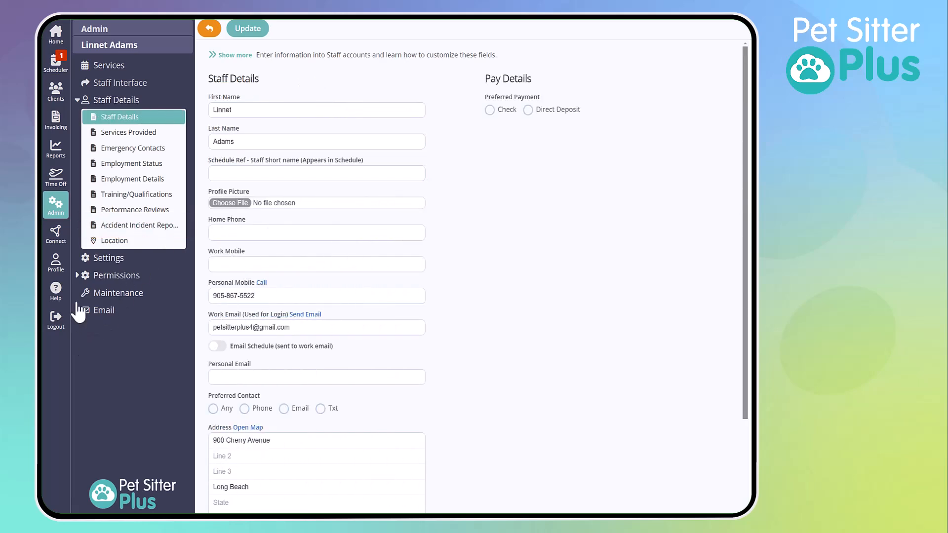
Review the staff, admin and interface permission options for the staff member
{"action": "left_click", "coordinate": [89, 276]}
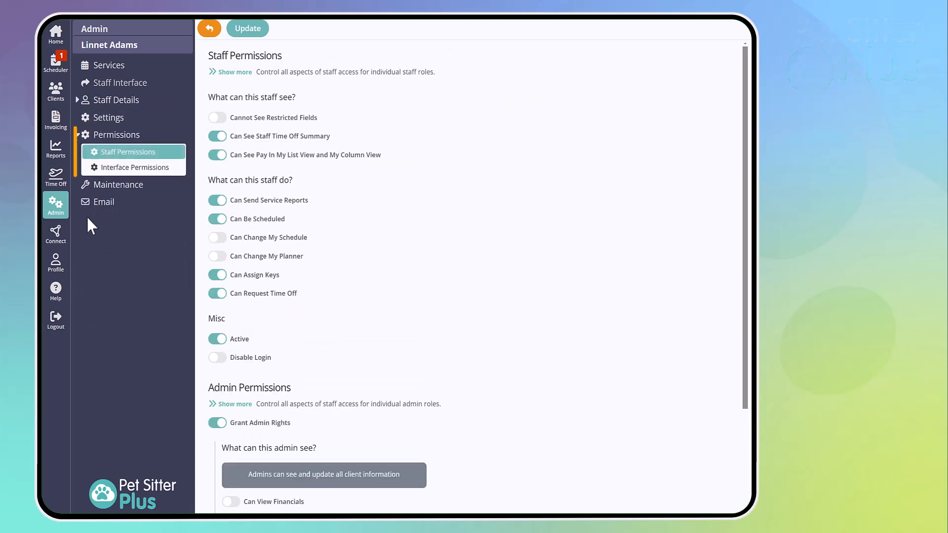
{"action": "scroll", "coordinate": [353, 213], "scroll_direction": "down", "scroll_amount": 3}
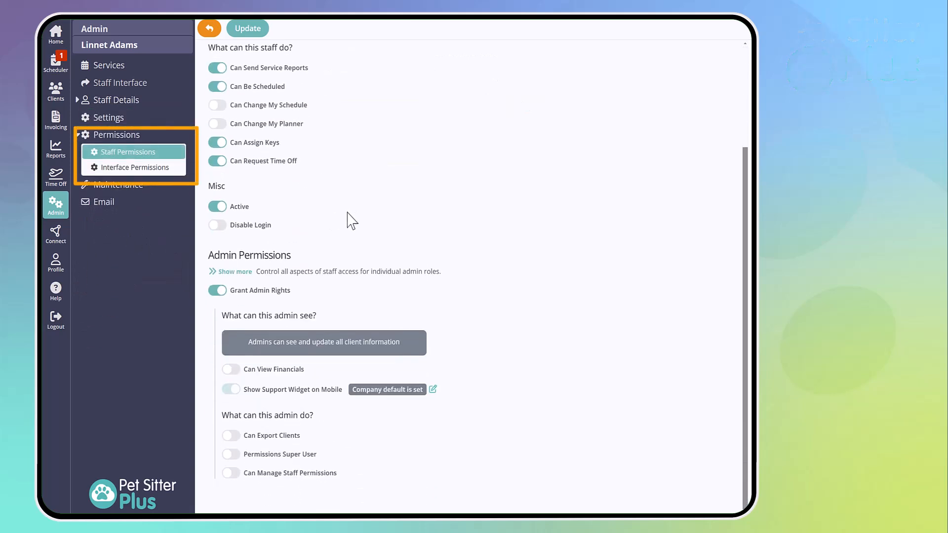
{"action": "left_click", "coordinate": [158, 169]}
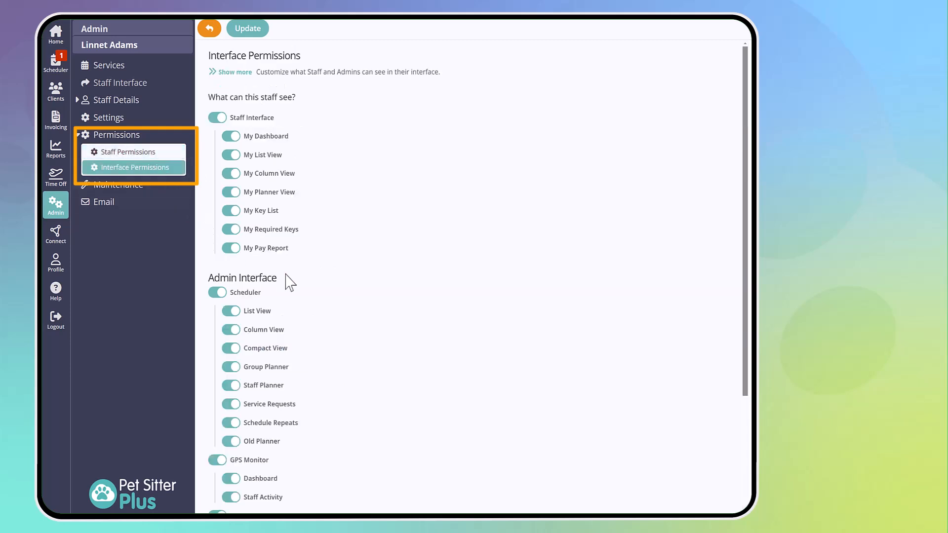
{"action": "scroll", "coordinate": [349, 316], "scroll_direction": "down", "scroll_amount": 3}
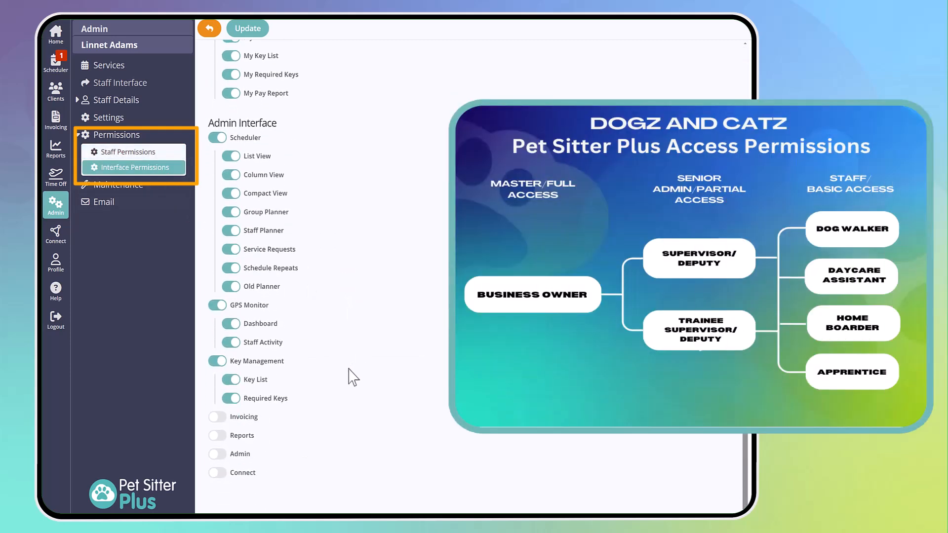
Turn on Reports and Invoicing in the staff member's Admin Interface permissions and save the changes
{"action": "left_click", "coordinate": [217, 436]}
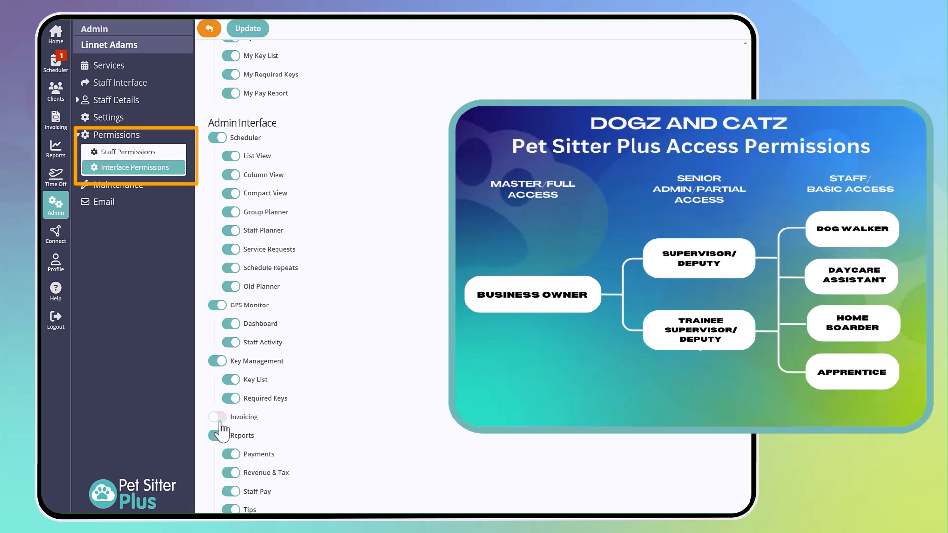
{"action": "left_click", "coordinate": [218, 418]}
{"action": "scroll", "coordinate": [384, 407], "scroll_direction": "up", "scroll_amount": 3}
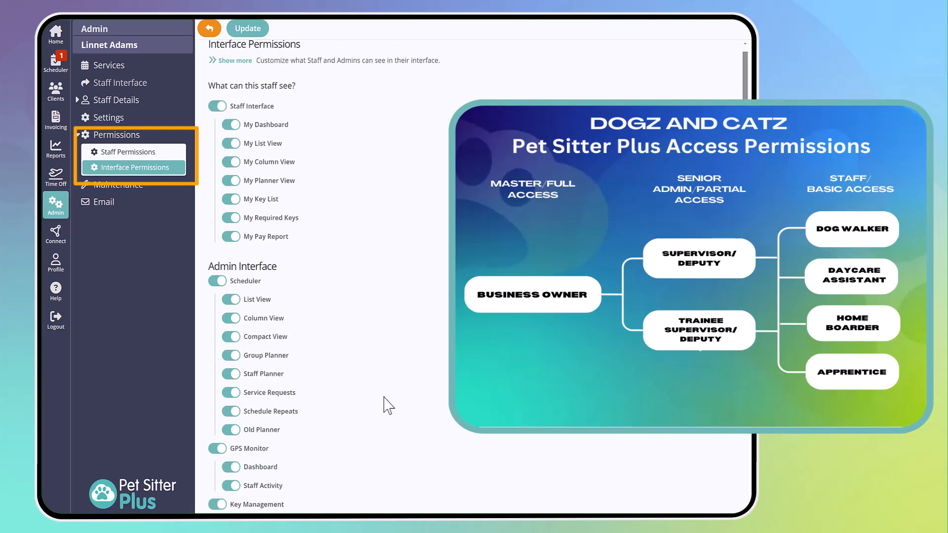
{"action": "left_click", "coordinate": [261, 29]}
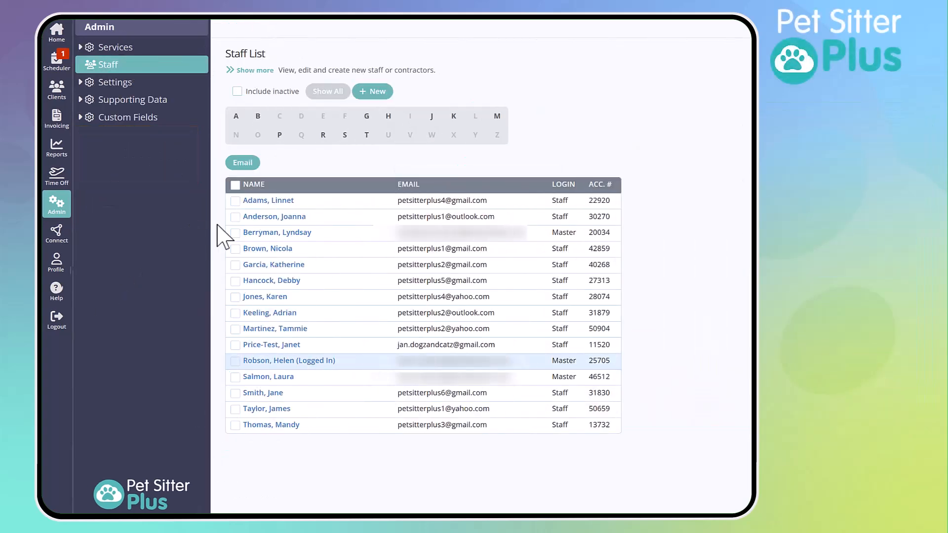
Open the second staff member's record from the staff list and review the Staff Permissions options
{"action": "left_click", "coordinate": [293, 217]}
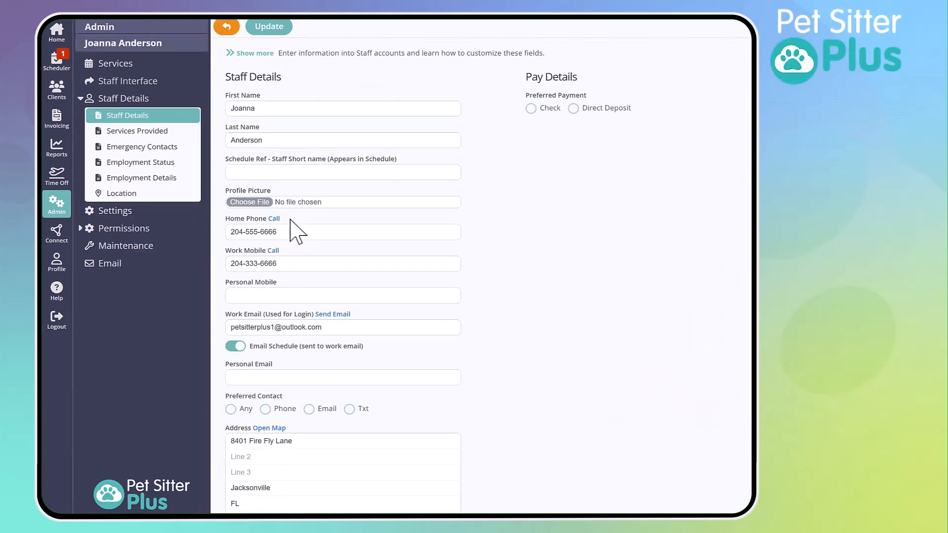
{"action": "left_click", "coordinate": [146, 229]}
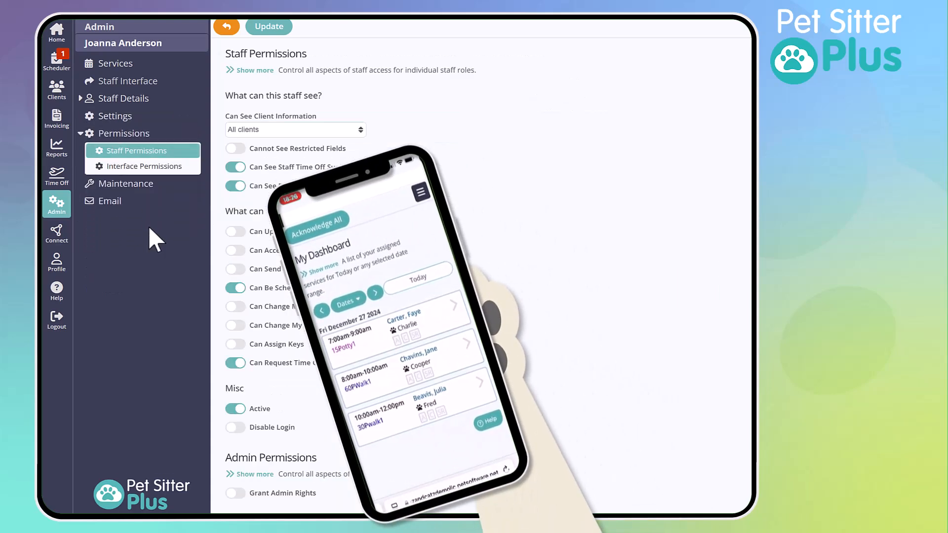
{"action": "scroll", "coordinate": [444, 276], "scroll_direction": "down", "scroll_amount": 1}
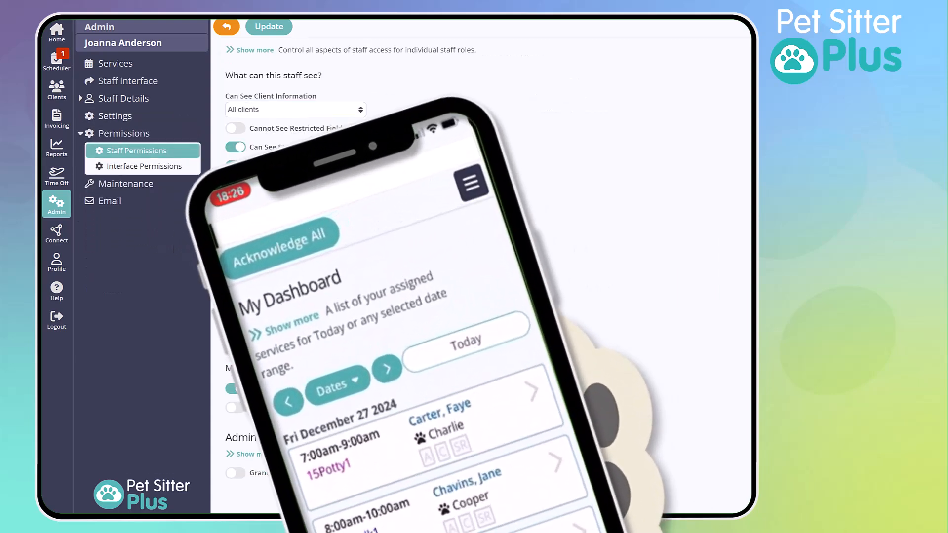
{"action": "scroll", "coordinate": [482, 276], "scroll_direction": "up", "scroll_amount": 1}
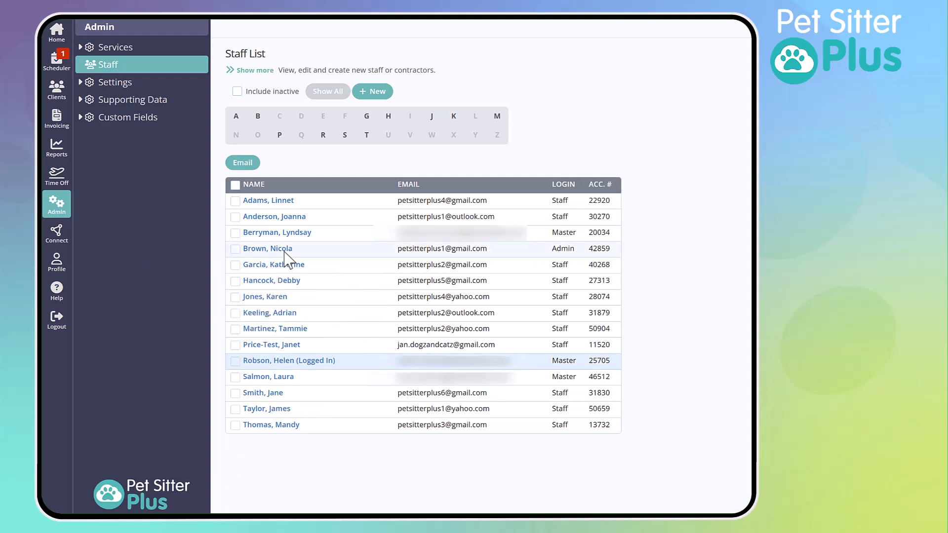
Open the fourth listed staff member's Interface Permissions and turn on Invoicing and Reports in the Admin Interface section
{"action": "left_click", "coordinate": [281, 249]}
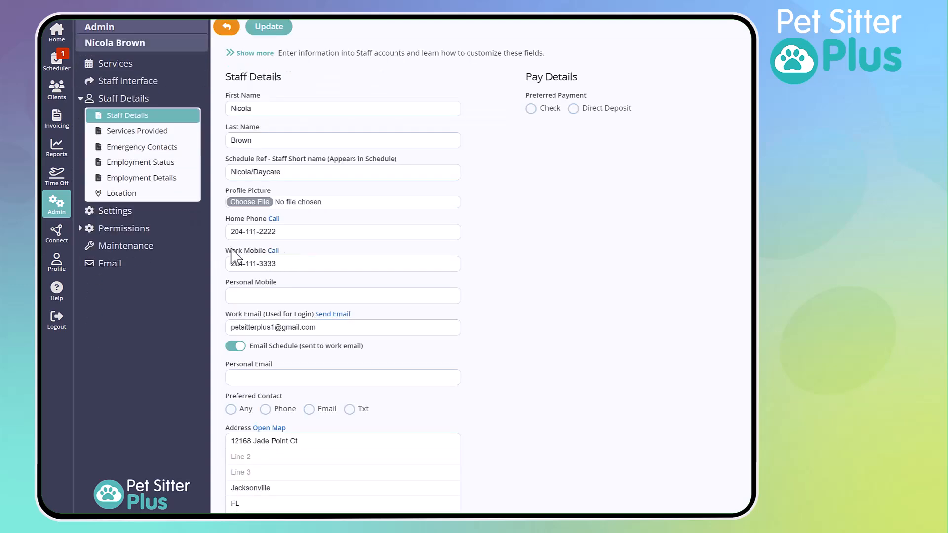
{"action": "left_click", "coordinate": [152, 228]}
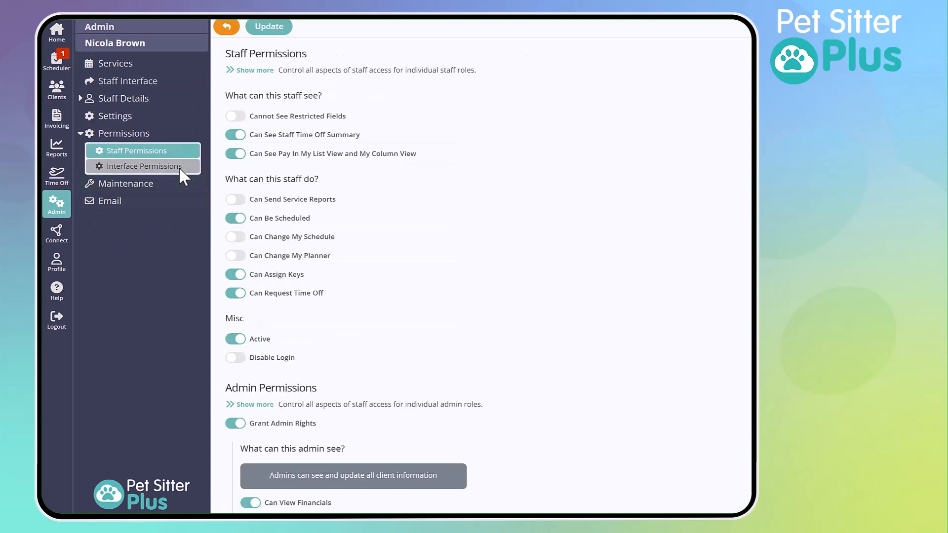
{"action": "left_click", "coordinate": [179, 167]}
{"action": "scroll", "coordinate": [267, 296], "scroll_direction": "down", "scroll_amount": 4}
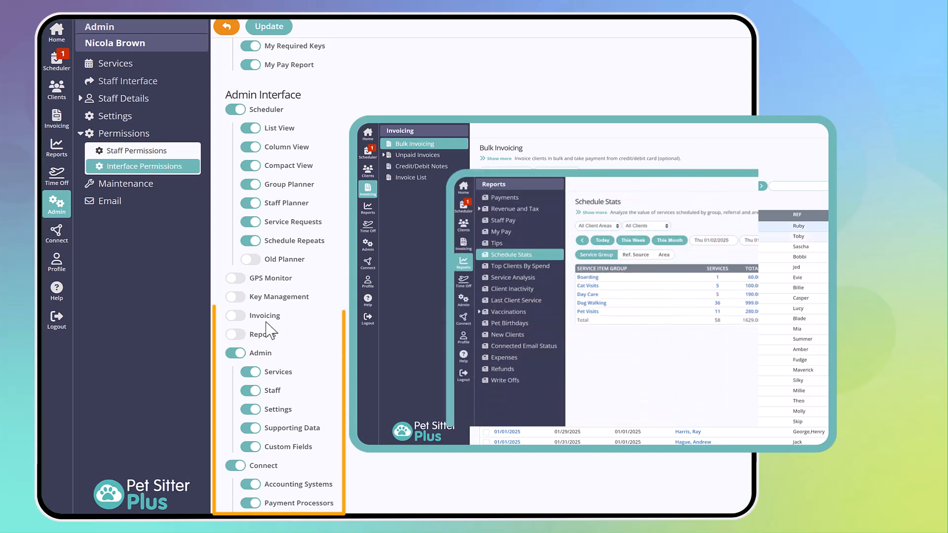
{"action": "left_click", "coordinate": [239, 317]}
{"action": "left_click", "coordinate": [235, 410]}
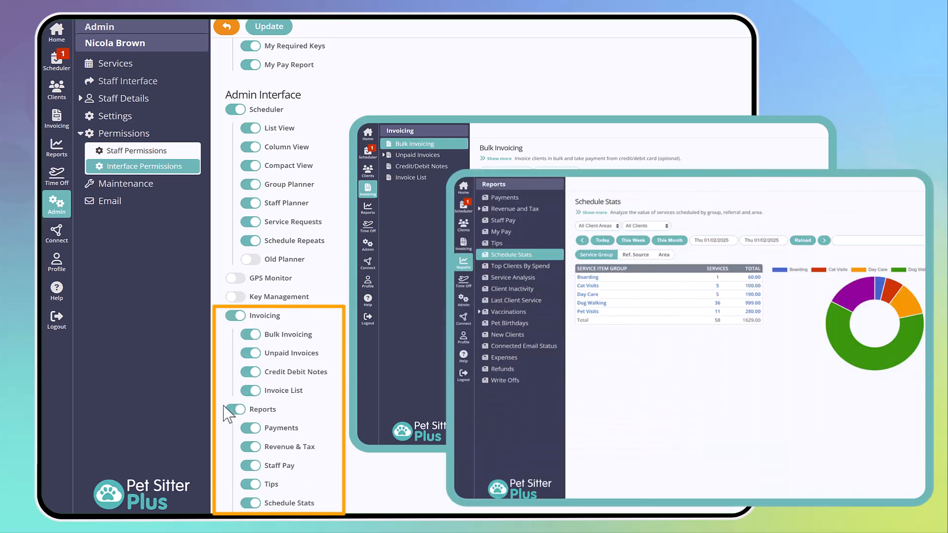
{"action": "scroll", "coordinate": [282, 44], "scroll_direction": "up", "scroll_amount": 4}
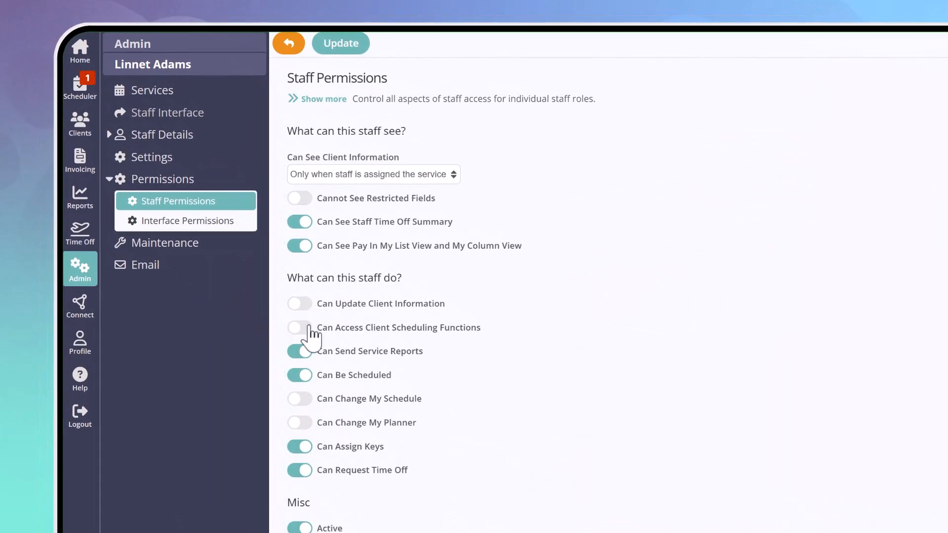
Look through the client's Orders & Invoices, Repeat Services and Service Requests pages in the staff interface
{"action": "left_click", "coordinate": [305, 327]}
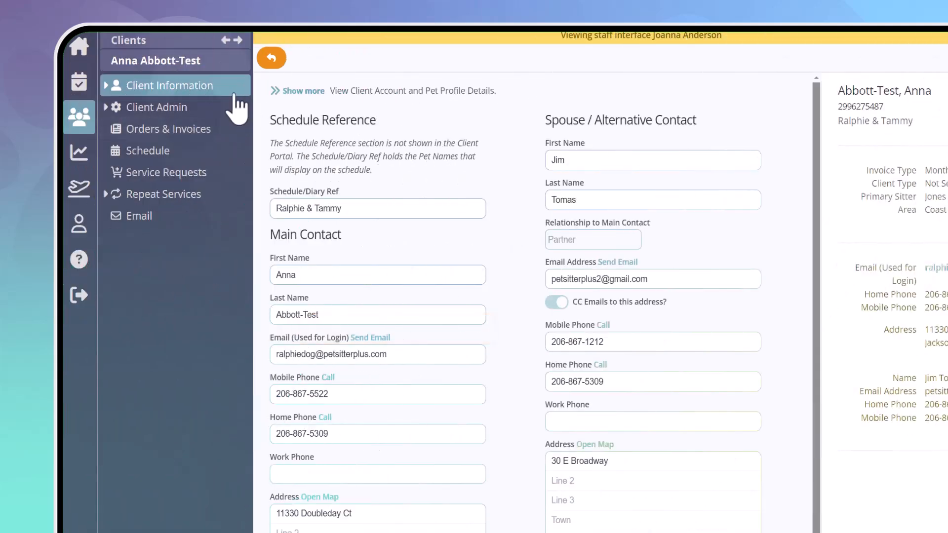
{"action": "left_click", "coordinate": [229, 129]}
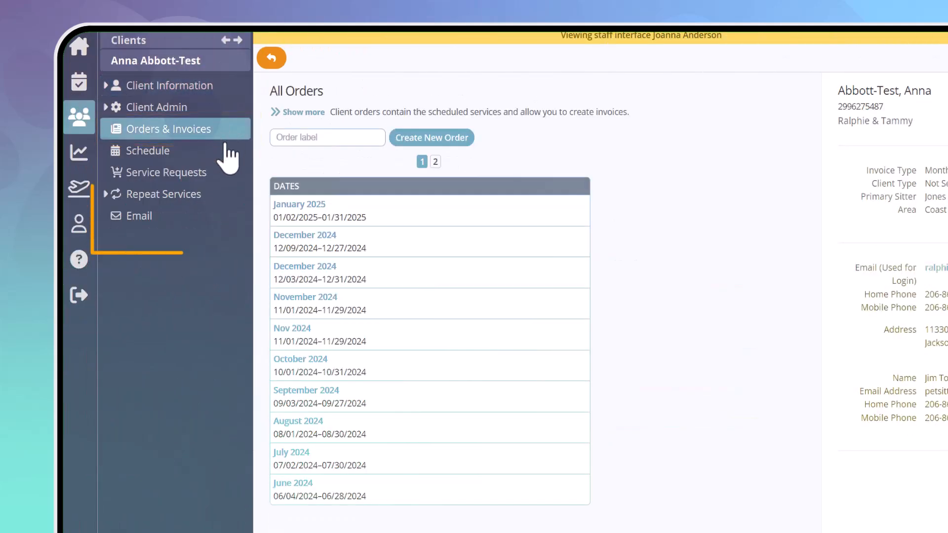
{"action": "left_click", "coordinate": [206, 195]}
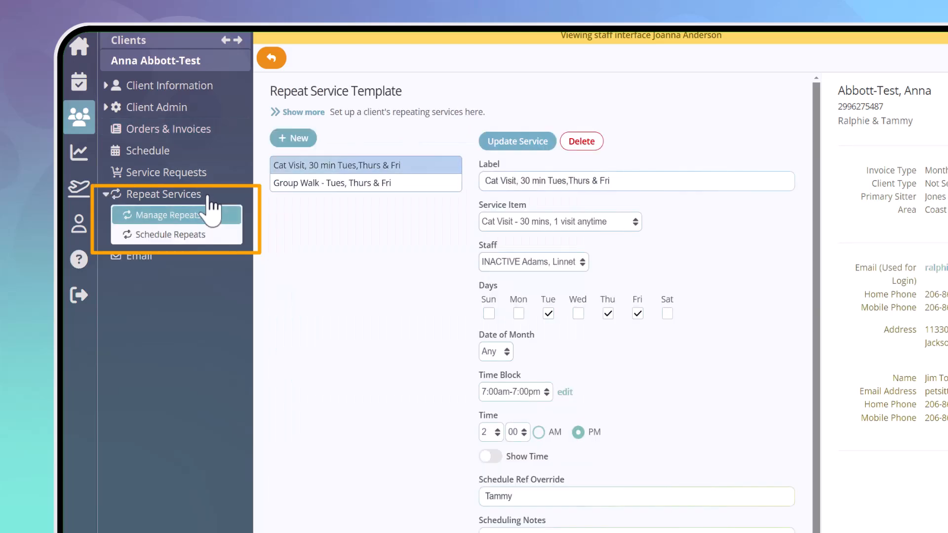
{"action": "left_click", "coordinate": [217, 172]}
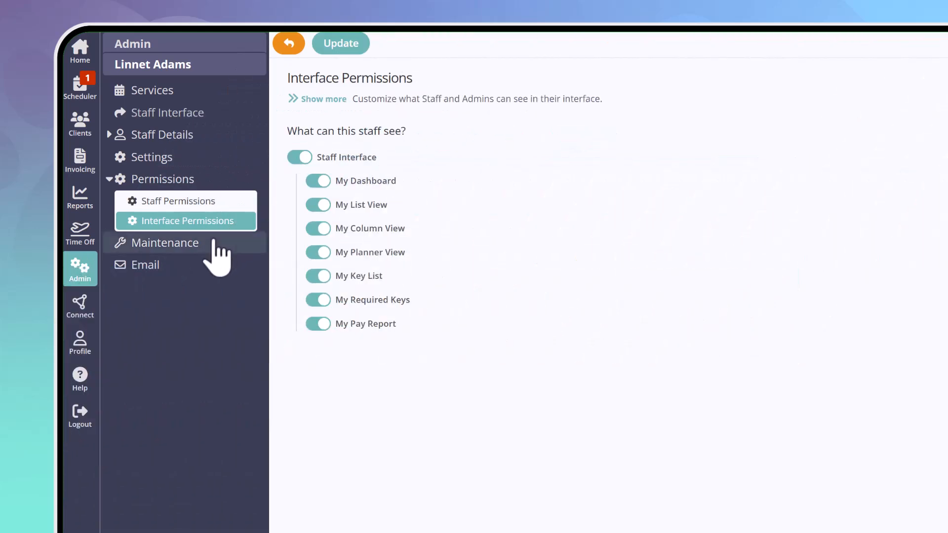
Start an email to the new staff member using the template STAFF Welcome - Instructions to Access Pet Sitter Plus
{"action": "left_click", "coordinate": [142, 273]}
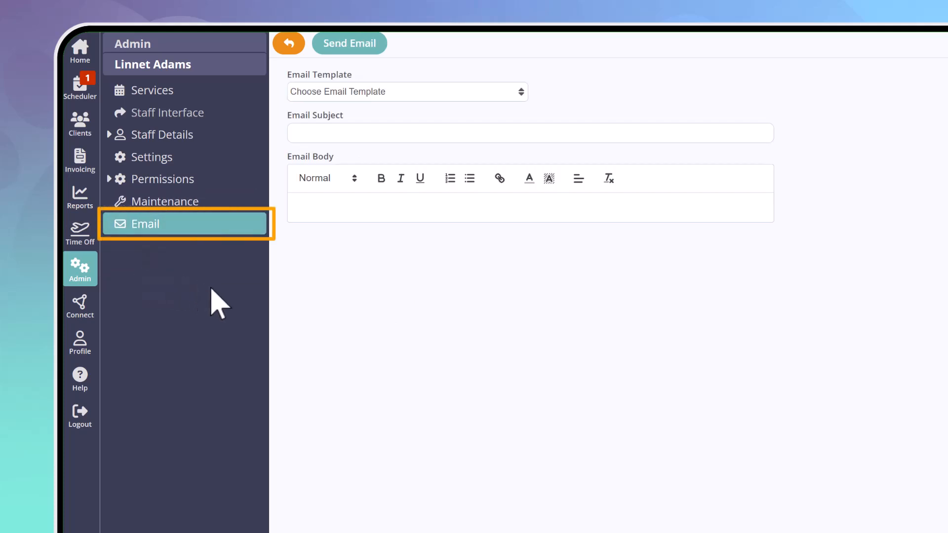
{"action": "left_click", "coordinate": [452, 98]}
{"action": "scroll", "coordinate": [449, 207], "scroll_direction": "down", "scroll_amount": 8}
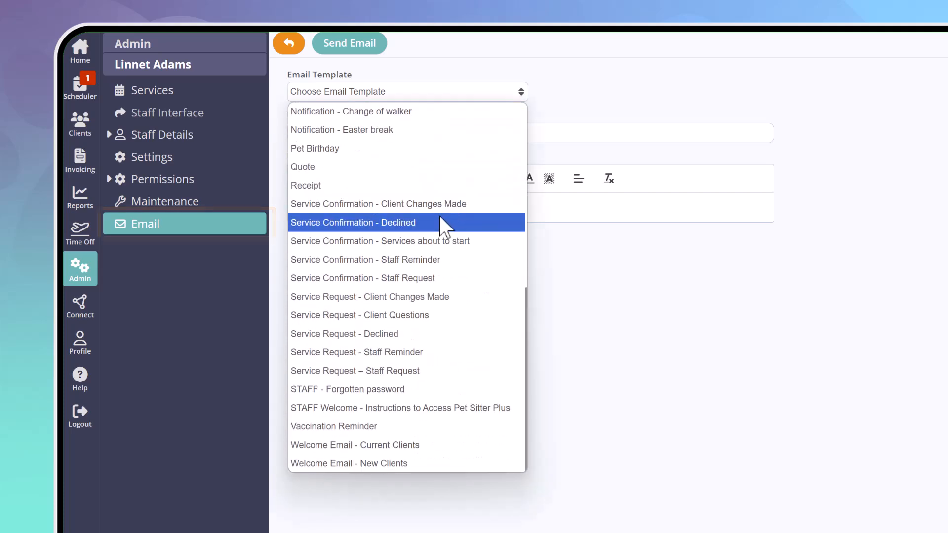
{"action": "left_click", "coordinate": [409, 409]}
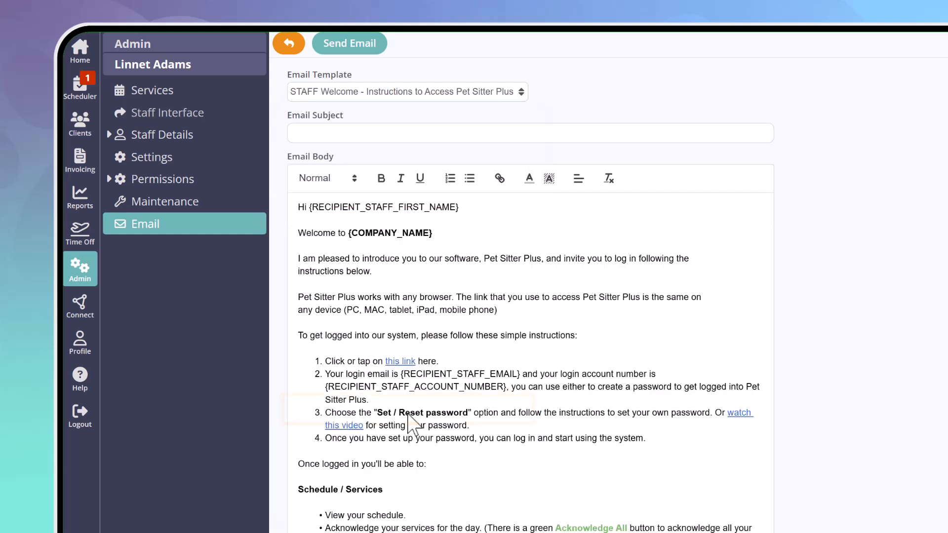
Send the email with the subject "Welcome to your Pet Sitter Plus Dashboard" and read the received message in Gmail
{"action": "left_click", "coordinate": [485, 131]}
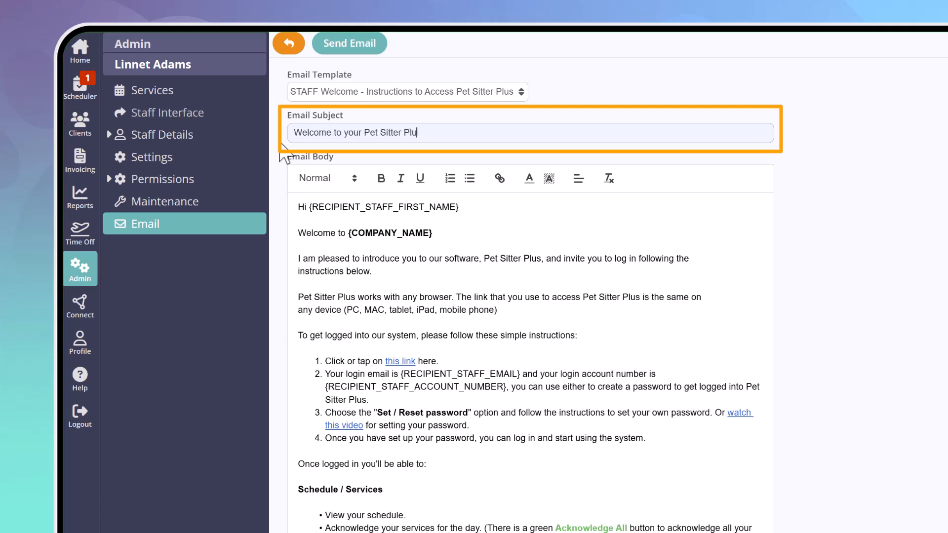
{"action": "type", "text": "ard"}
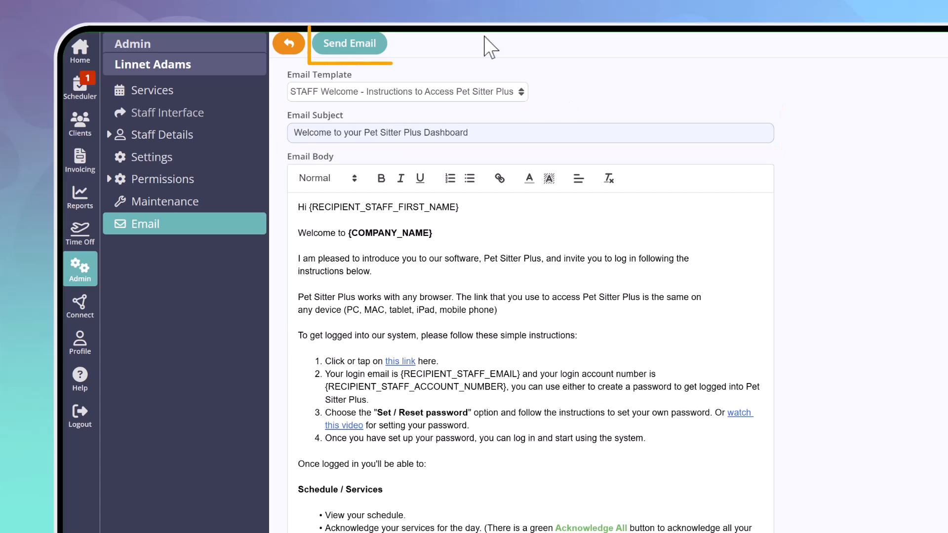
{"action": "left_click", "coordinate": [379, 50]}
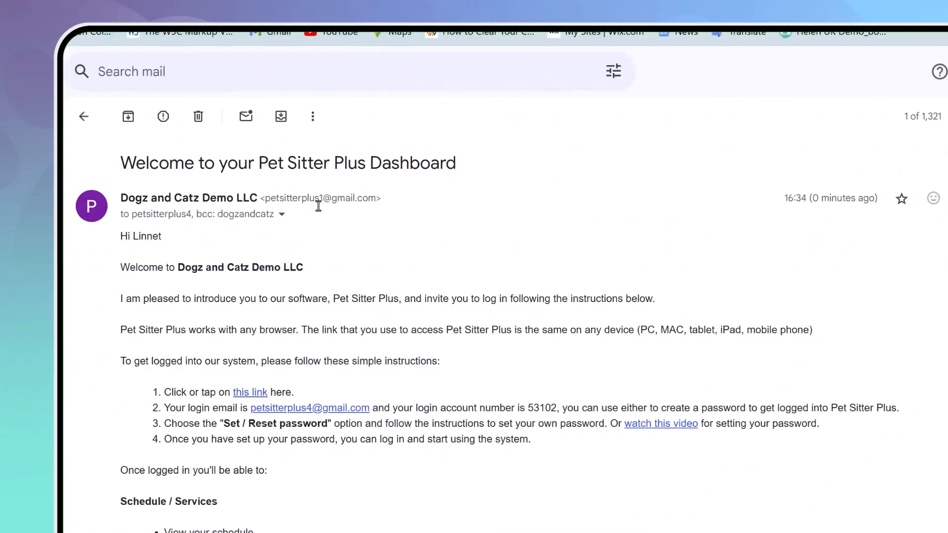
{"action": "scroll", "coordinate": [326, 232], "scroll_direction": "down", "scroll_amount": 5}
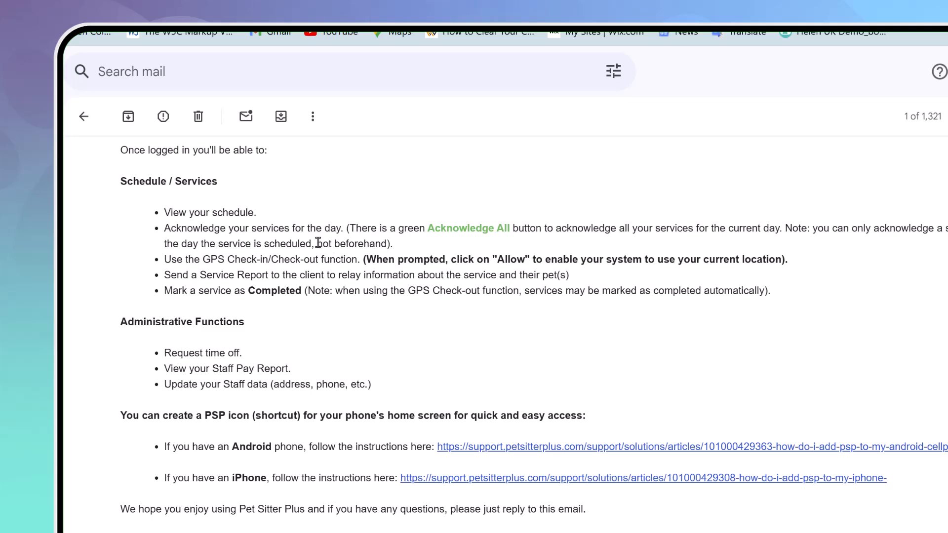
{"action": "scroll", "coordinate": [319, 243], "scroll_direction": "up", "scroll_amount": 6}
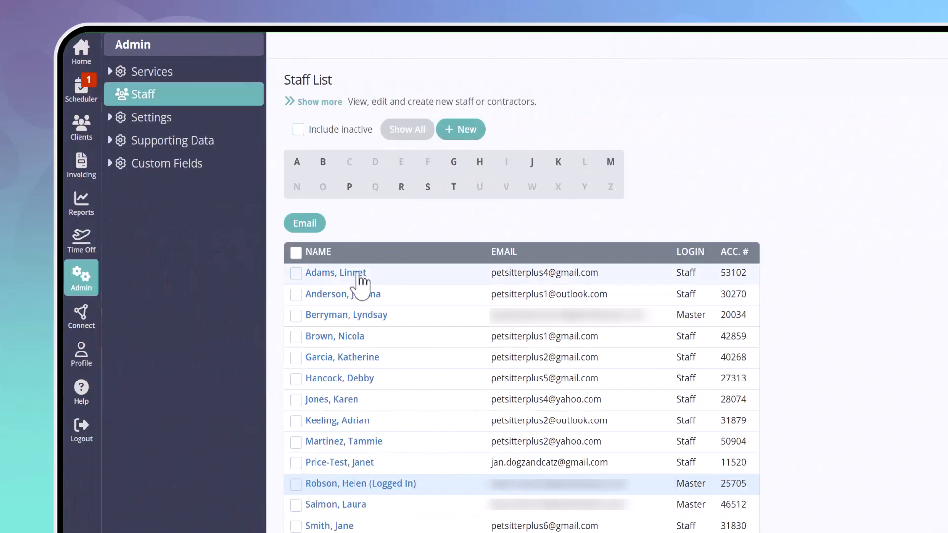
In Pet Sitter Plus, set the new staff member's Hire Date to December 16, 2024 in Employment Details and save
{"action": "left_click", "coordinate": [360, 275]}
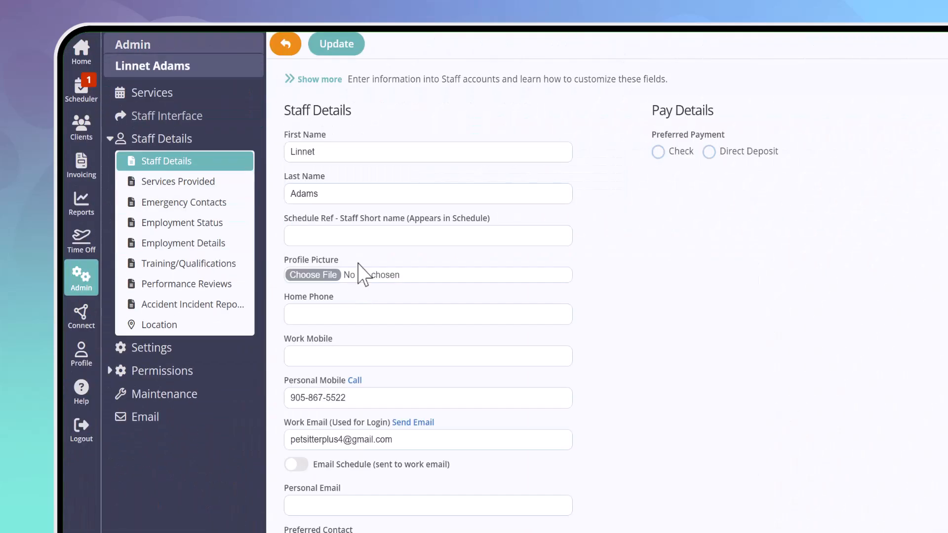
{"action": "left_click", "coordinate": [186, 245]}
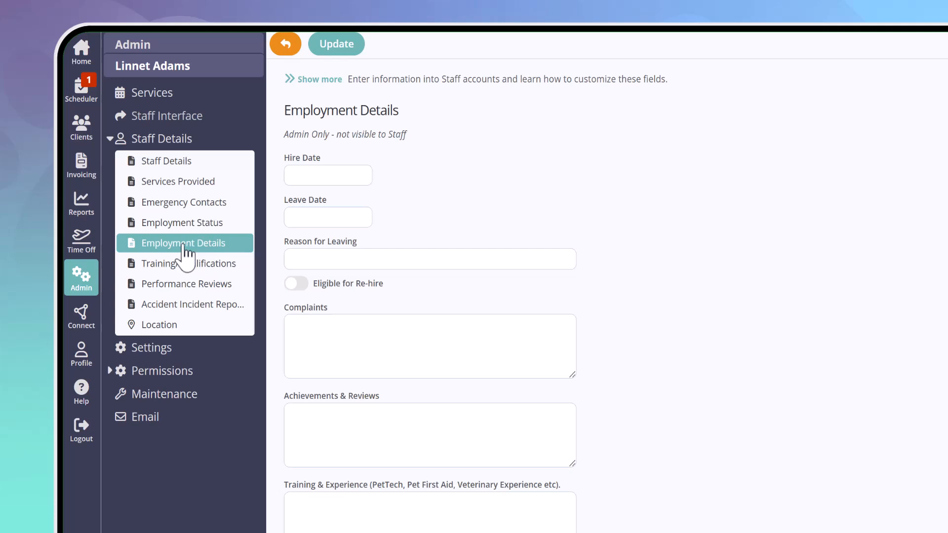
{"action": "left_click", "coordinate": [310, 172]}
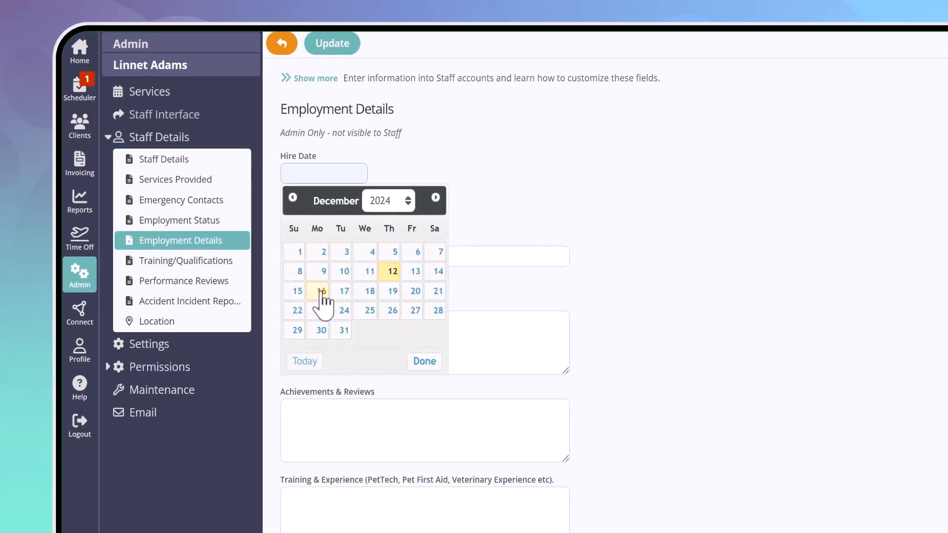
{"action": "left_click", "coordinate": [322, 296]}
{"action": "left_click", "coordinate": [219, 30]}
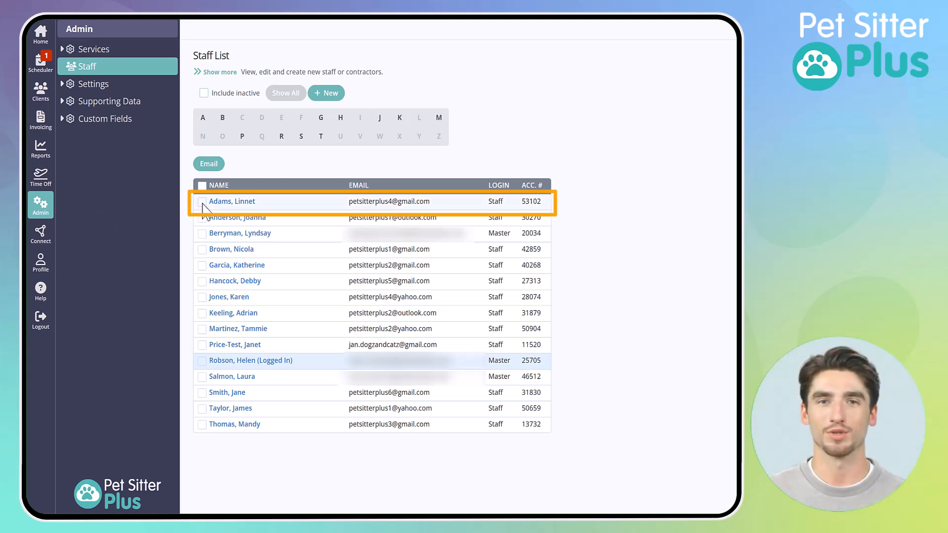
Open the first listed staff member's record from the staff list
{"action": "left_click", "coordinate": [236, 203]}
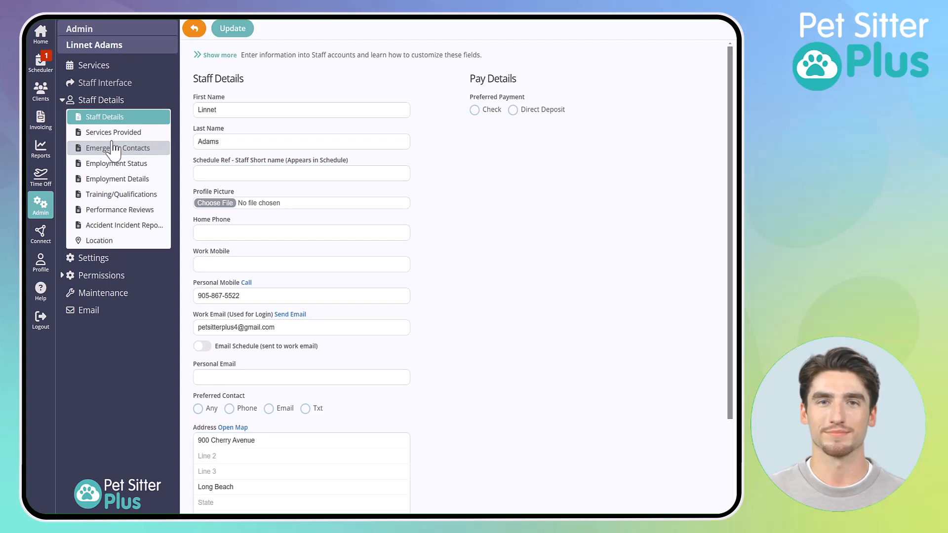